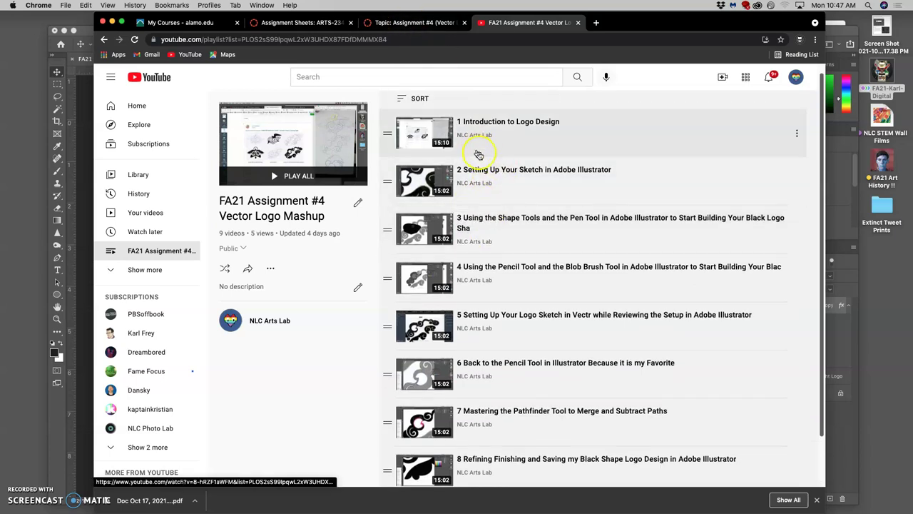
Open the Assignment #4 discussion and read the 'Dynamic Clouds & Soaring Flight' theme and example logos.
{"action": "scroll", "coordinate": [509, 218], "scroll_direction": "down", "scroll_amount": 2}
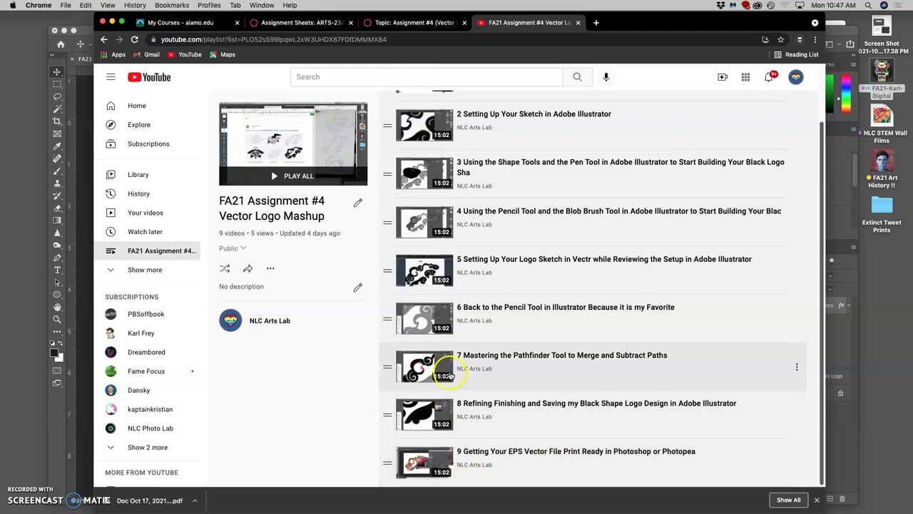
{"action": "scroll", "coordinate": [420, 342], "scroll_direction": "up", "scroll_amount": 2}
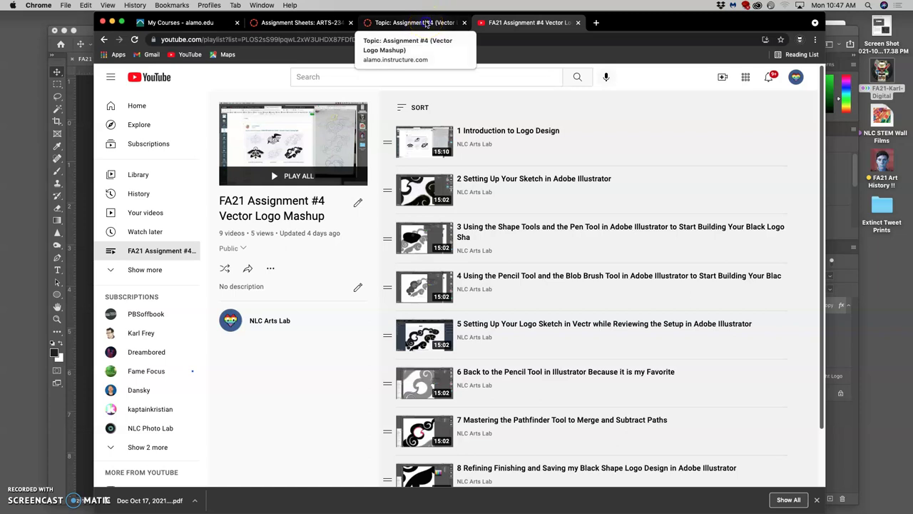
{"action": "left_click", "coordinate": [427, 23]}
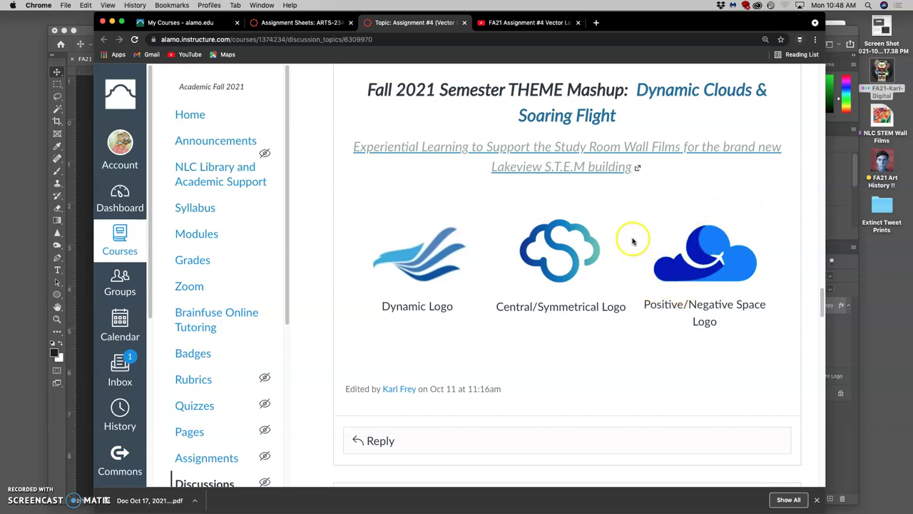
{"action": "scroll", "coordinate": [632, 241], "scroll_direction": "down", "scroll_amount": 5}
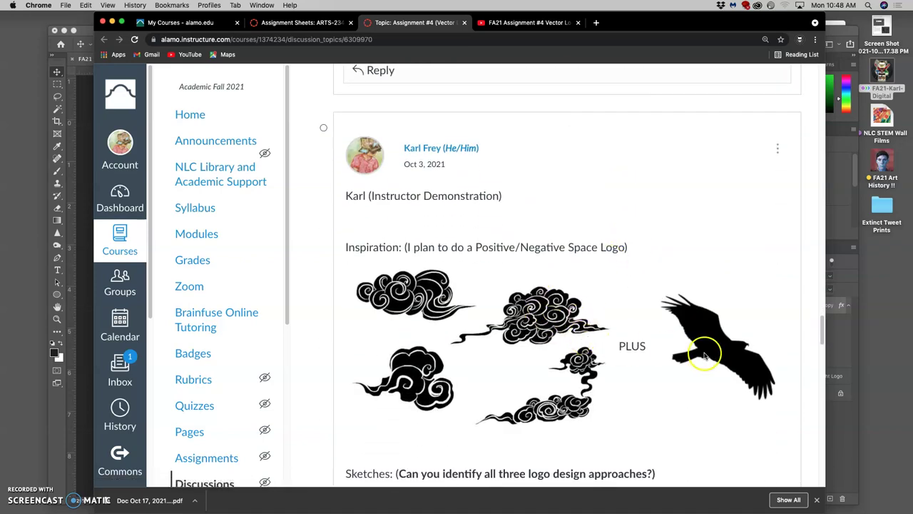
{"action": "scroll", "coordinate": [637, 322], "scroll_direction": "down", "scroll_amount": 5}
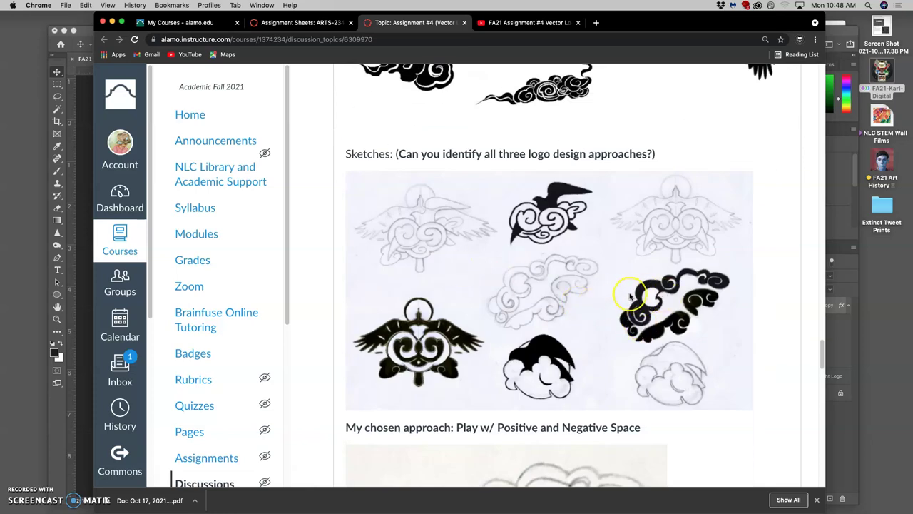
{"action": "scroll", "coordinate": [630, 296], "scroll_direction": "up", "scroll_amount": 10}
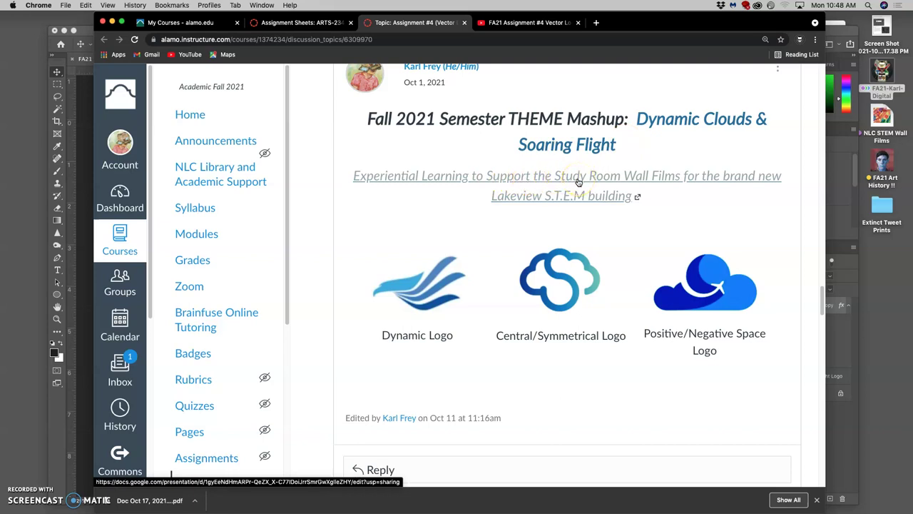
Open the linked Study Room Wall Films deck and view the student sketch slides 12–13.
{"action": "left_click", "coordinate": [578, 182]}
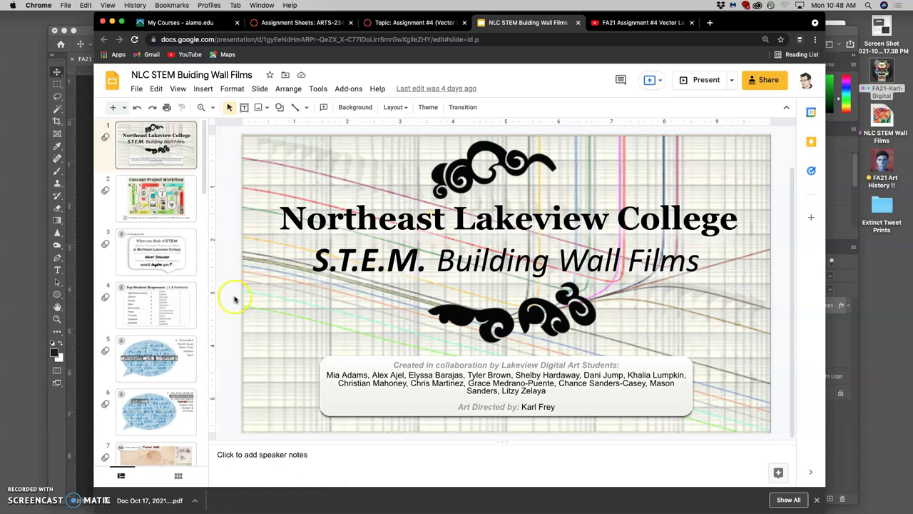
{"action": "scroll", "coordinate": [173, 301], "scroll_direction": "down", "scroll_amount": 5}
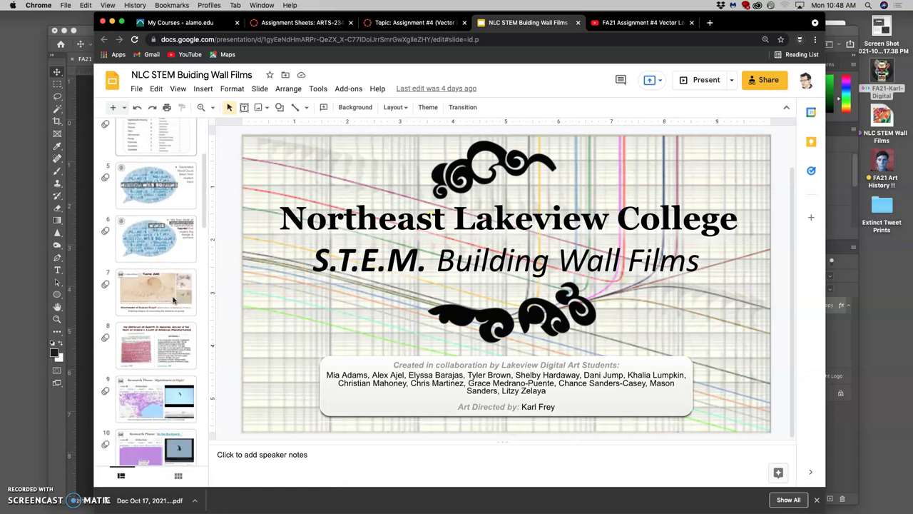
{"action": "scroll", "coordinate": [173, 301], "scroll_direction": "down", "scroll_amount": 2}
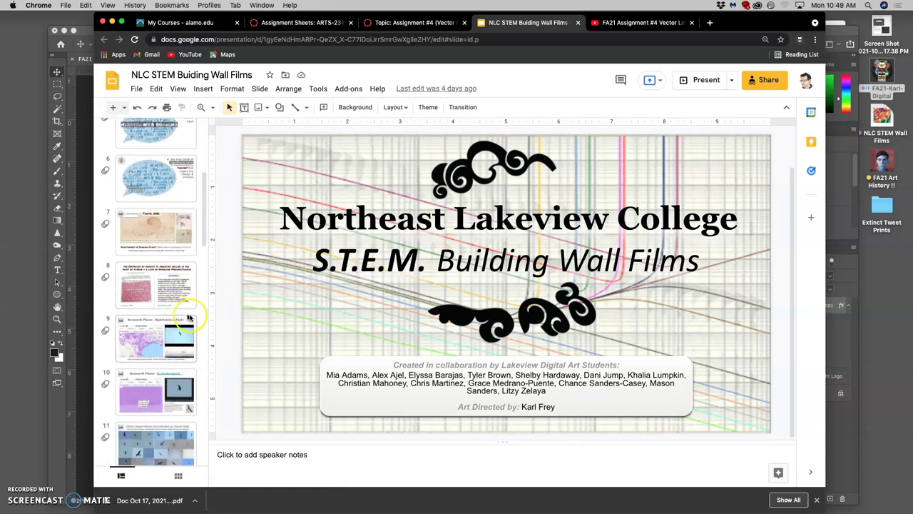
{"action": "scroll", "coordinate": [176, 321], "scroll_direction": "down", "scroll_amount": 5}
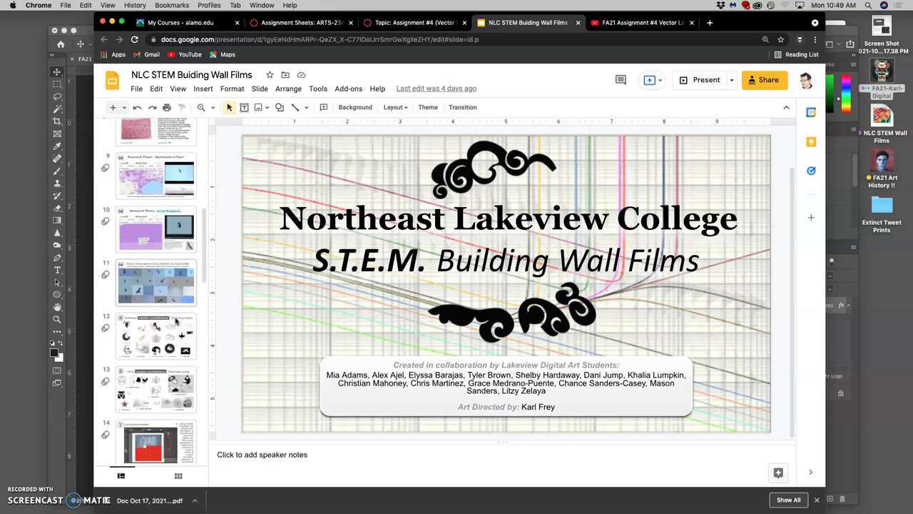
{"action": "left_click", "coordinate": [177, 320]}
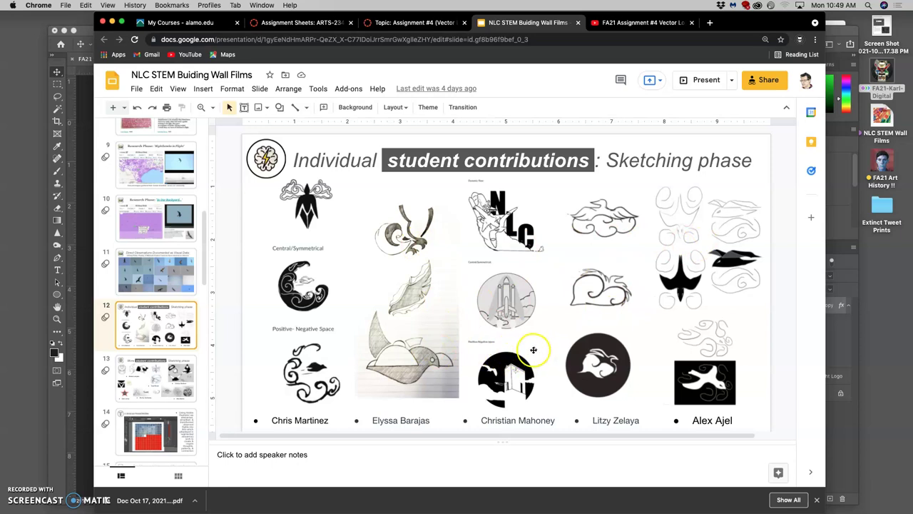
{"action": "left_click", "coordinate": [168, 380]}
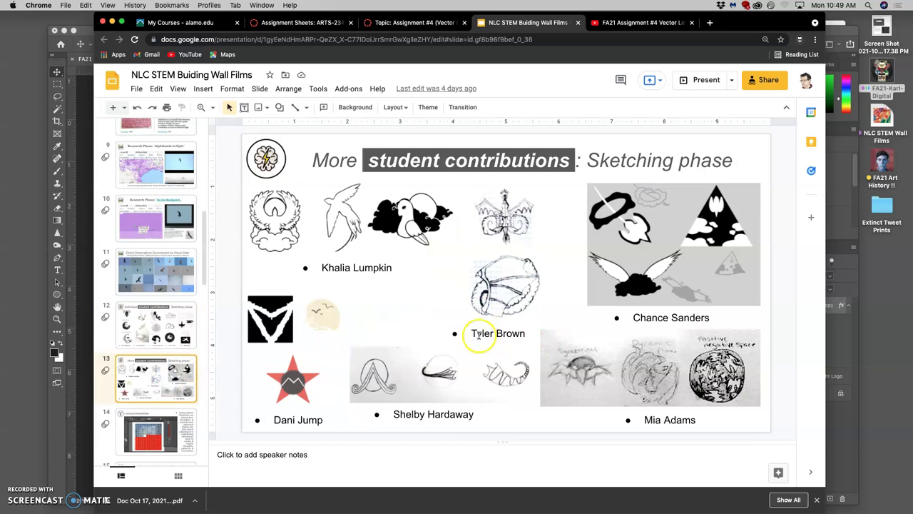
{"action": "key", "text": "Down"}
Step through slides 17–24: bird tiles, work-in-progress tiles, abstraction comparison and final vectors.
{"action": "scroll", "coordinate": [170, 412], "scroll_direction": "down", "scroll_amount": 1}
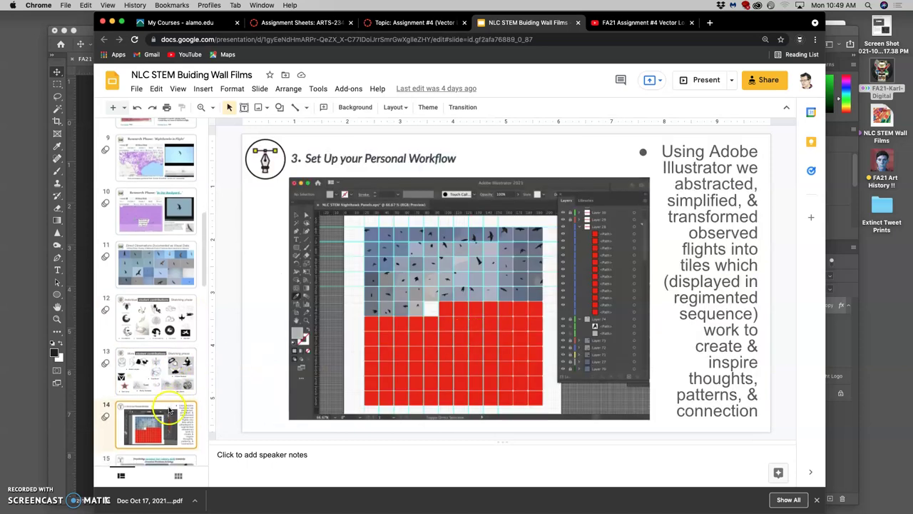
{"action": "scroll", "coordinate": [170, 412], "scroll_direction": "down", "scroll_amount": 5}
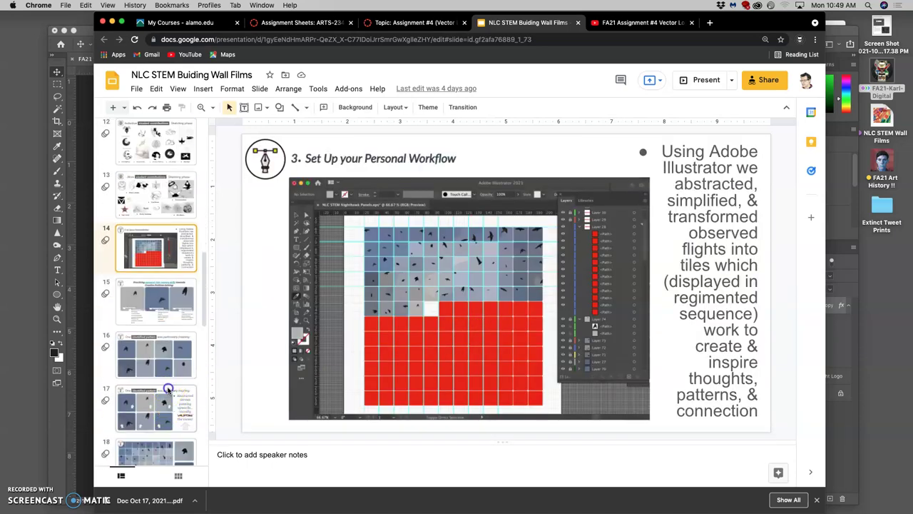
{"action": "left_click", "coordinate": [169, 389]}
{"action": "scroll", "coordinate": [169, 389], "scroll_direction": "down", "scroll_amount": 3}
{"action": "left_click", "coordinate": [171, 388]}
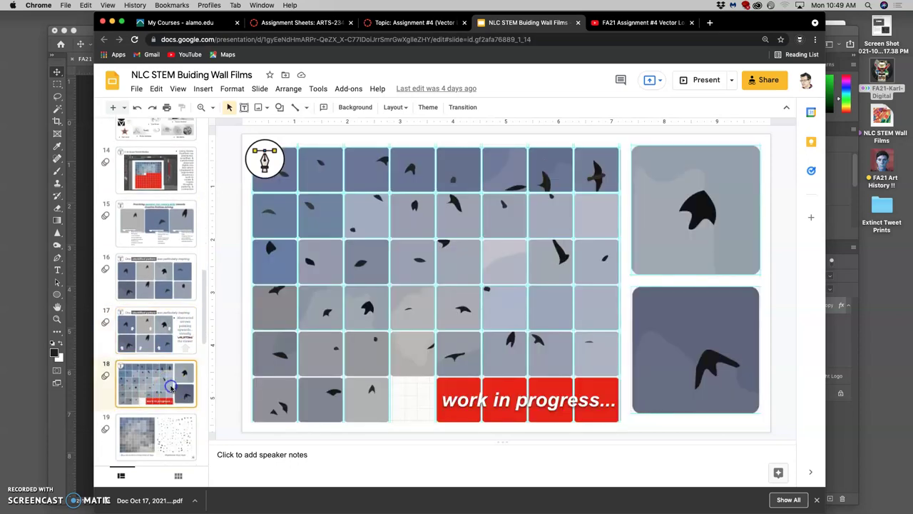
{"action": "scroll", "coordinate": [171, 387], "scroll_direction": "down", "scroll_amount": 7}
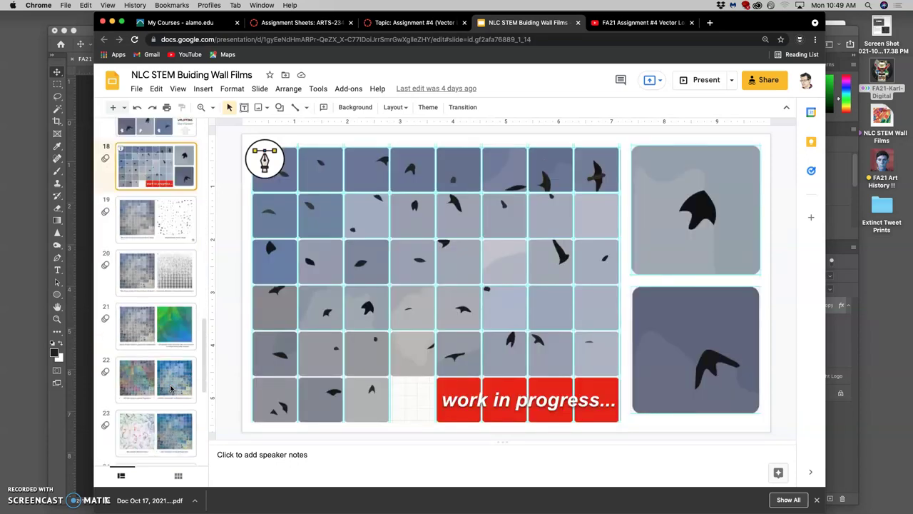
{"action": "left_click", "coordinate": [171, 389]}
{"action": "scroll", "coordinate": [172, 383], "scroll_direction": "down", "scroll_amount": 3}
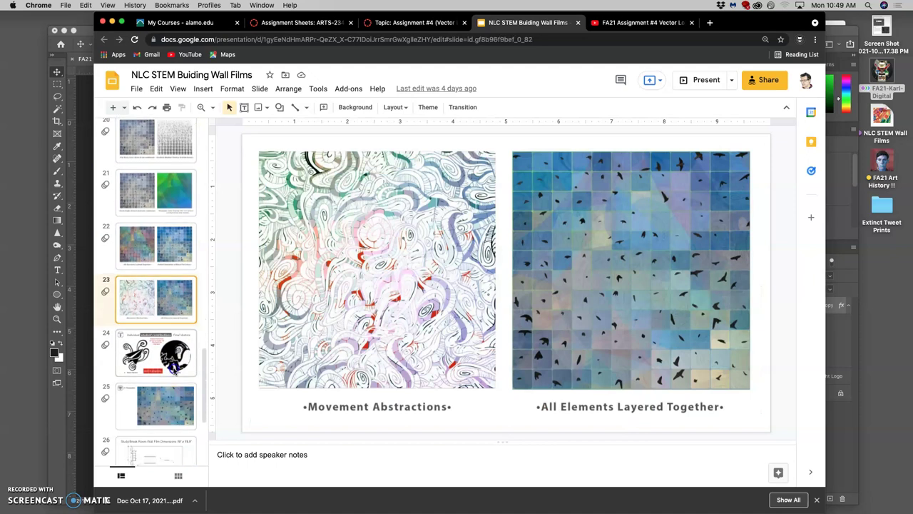
{"action": "left_click", "coordinate": [174, 367]}
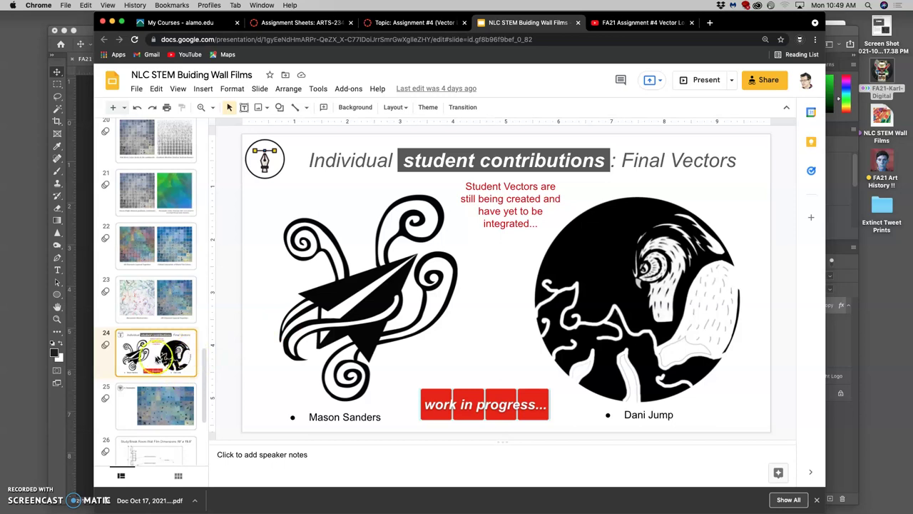
Go from the bird vector grid to slide 26, the Study/Break Room Wall Film Dimensions 10' x 19.5' drawing.
{"action": "left_click", "coordinate": [154, 396]}
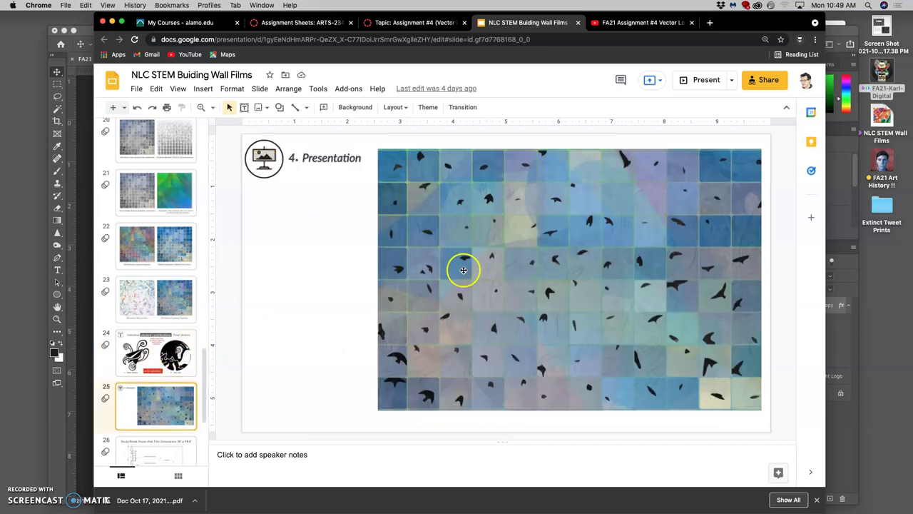
{"action": "key", "text": "Down"}
{"action": "key", "text": "Up"}
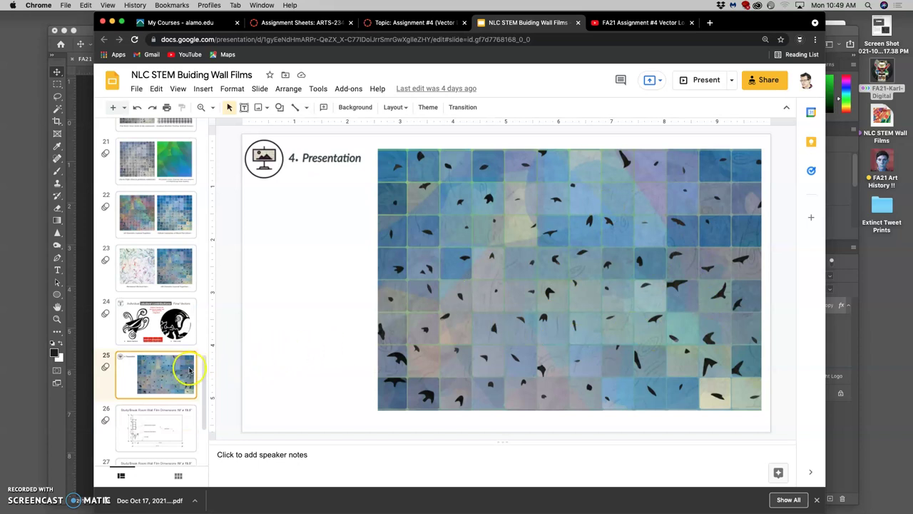
{"action": "left_click", "coordinate": [160, 429]}
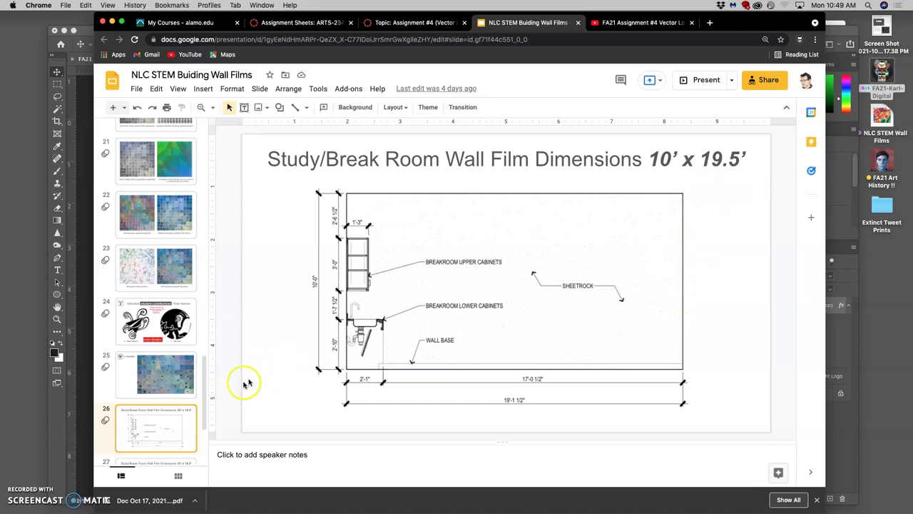
View slide 27 showing the tiles placed on the wall drawing.
{"action": "scroll", "coordinate": [177, 394], "scroll_direction": "down", "scroll_amount": 2}
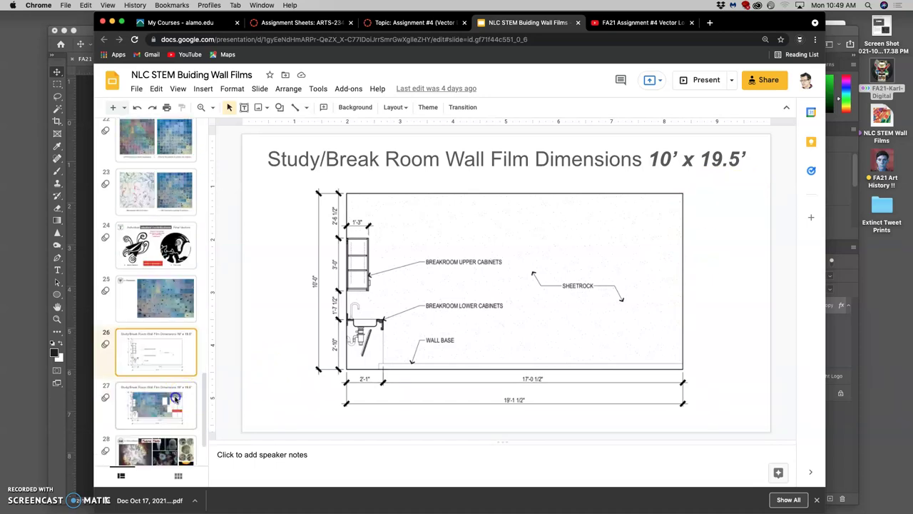
{"action": "left_click", "coordinate": [175, 397]}
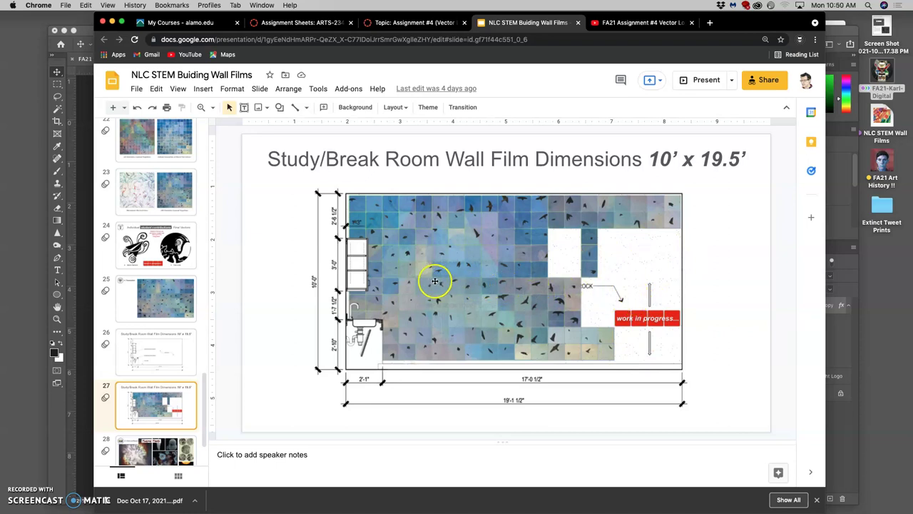
{"action": "scroll", "coordinate": [421, 286], "scroll_direction": "down", "scroll_amount": 2}
{"action": "scroll", "coordinate": [416, 284], "scroll_direction": "up", "scroll_amount": 2}
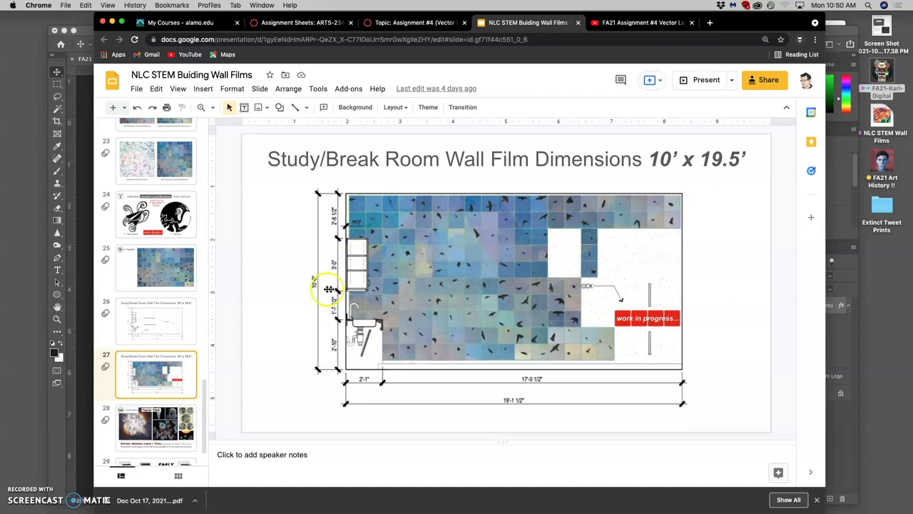
{"action": "scroll", "coordinate": [189, 311], "scroll_direction": "up", "scroll_amount": 1}
{"action": "scroll", "coordinate": [189, 311], "scroll_direction": "up", "scroll_amount": 4}
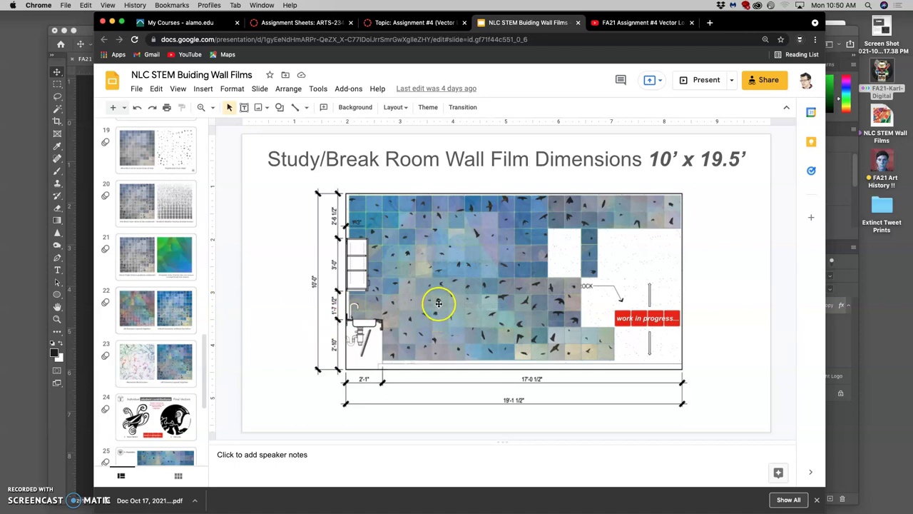
Compare slides 24, 23 and 22, ending on slide 23's Movement Abstractions versus All Elements Layered Together.
{"action": "left_click", "coordinate": [149, 418]}
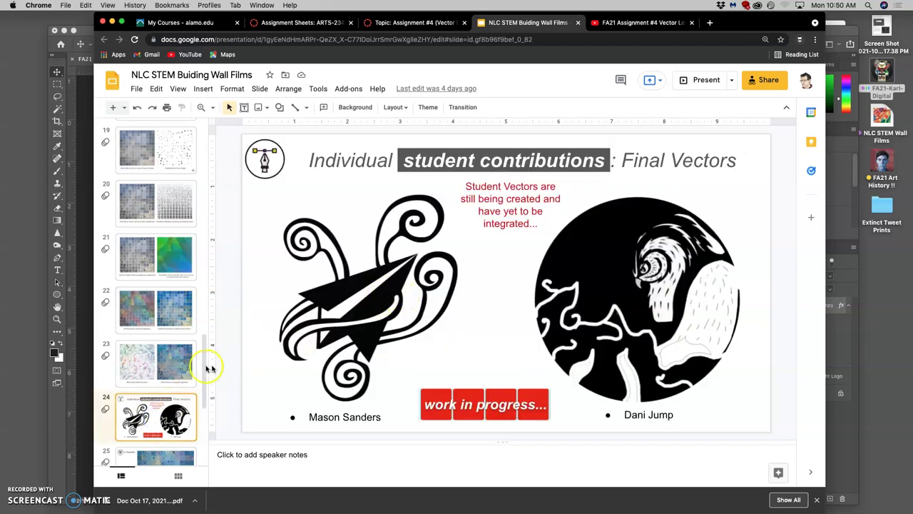
{"action": "left_click", "coordinate": [182, 364]}
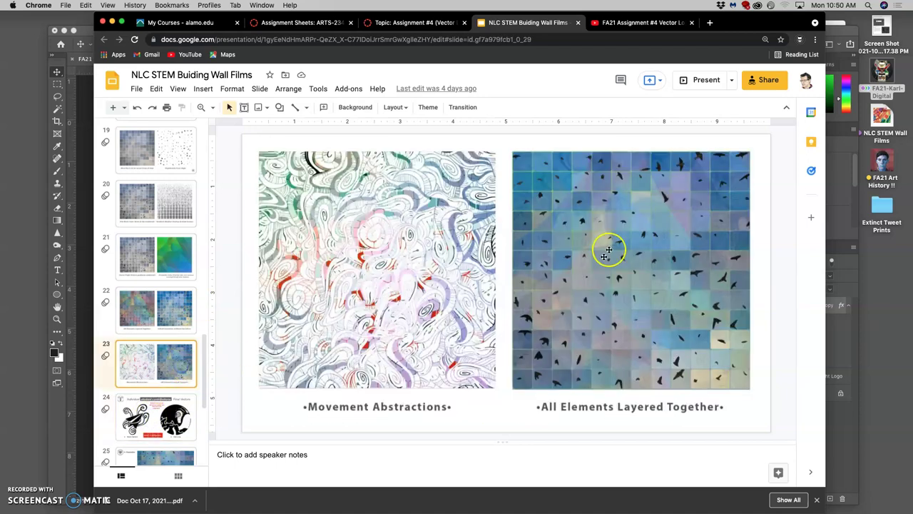
{"action": "left_click", "coordinate": [642, 226]}
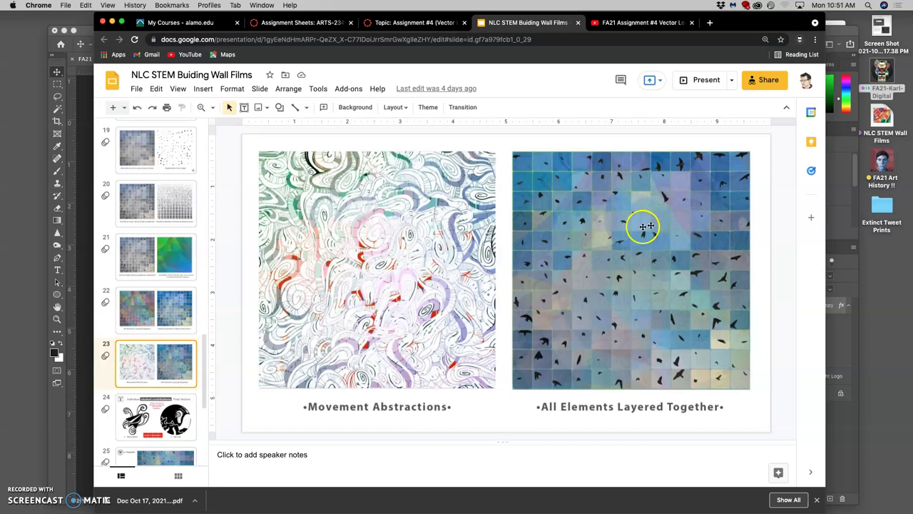
{"action": "left_click", "coordinate": [176, 321]}
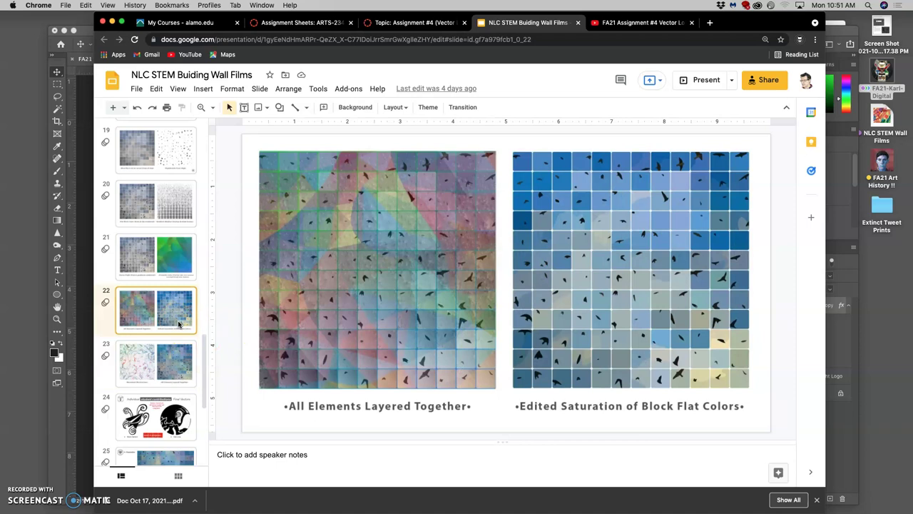
{"action": "left_click", "coordinate": [180, 361]}
{"action": "scroll", "coordinate": [173, 371], "scroll_direction": "down", "scroll_amount": 3}
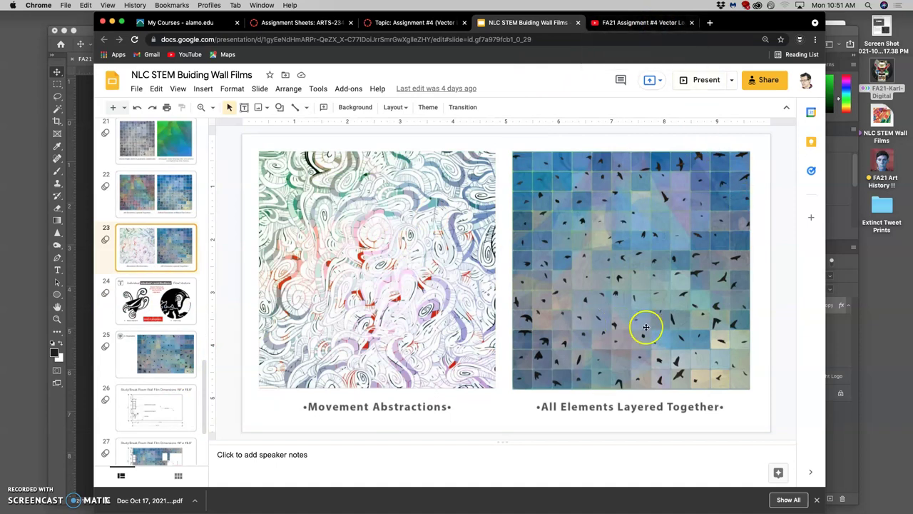
{"action": "left_click", "coordinate": [640, 22]}
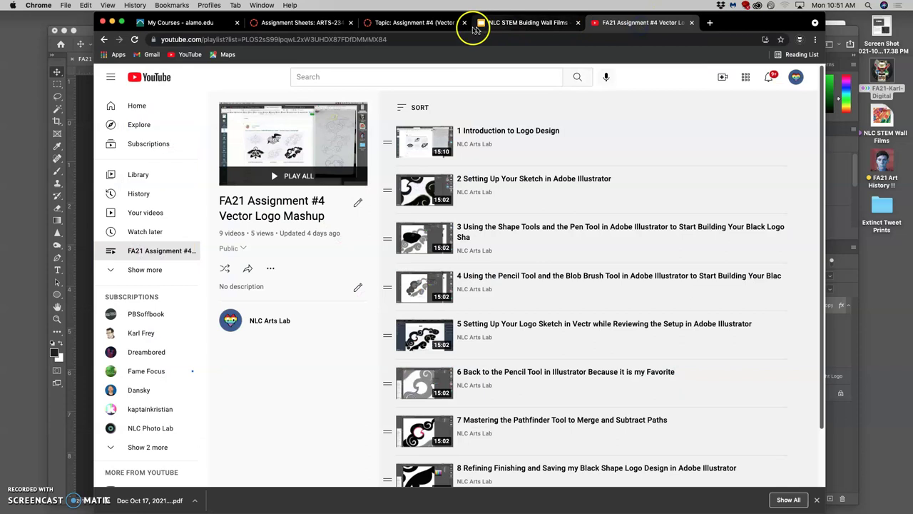
{"action": "left_click", "coordinate": [429, 23]}
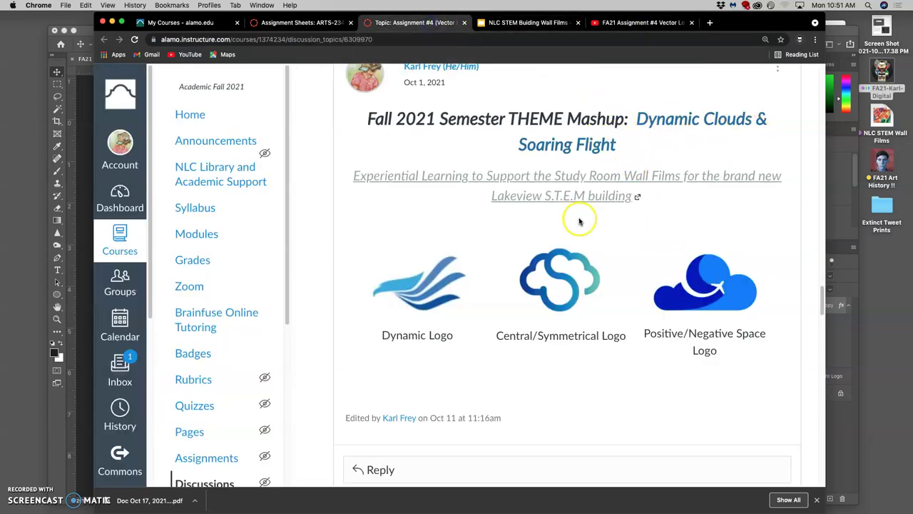
{"action": "scroll", "coordinate": [578, 223], "scroll_direction": "down", "scroll_amount": 10}
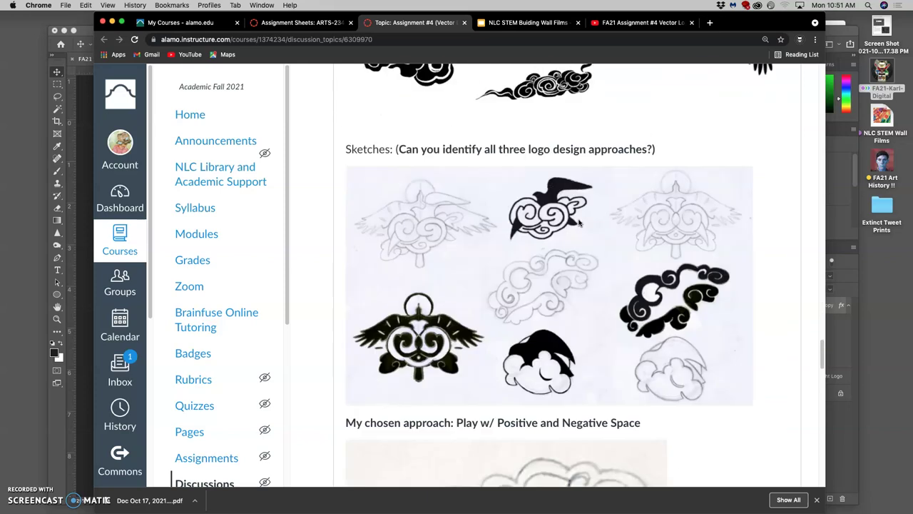
{"action": "scroll", "coordinate": [598, 280], "scroll_direction": "down", "scroll_amount": 5}
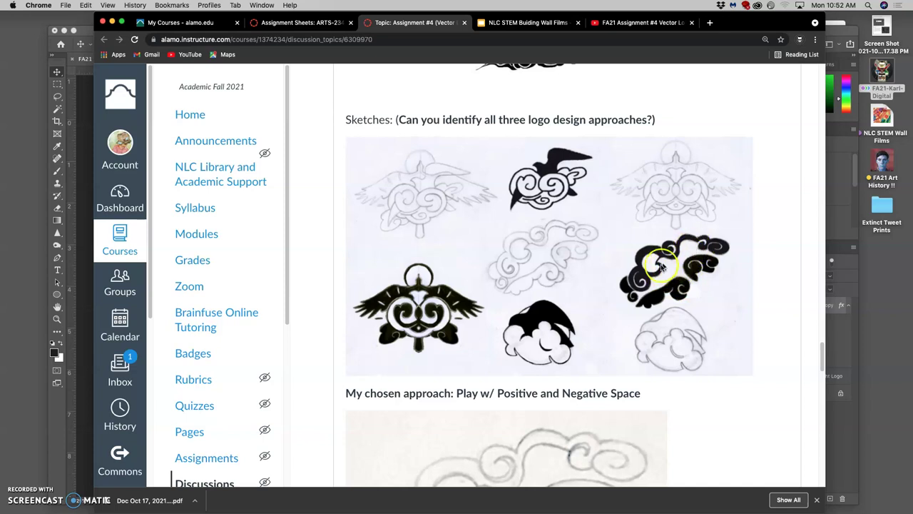
{"action": "scroll", "coordinate": [674, 289], "scroll_direction": "down", "scroll_amount": 3}
{"action": "scroll", "coordinate": [679, 293], "scroll_direction": "down", "scroll_amount": 3}
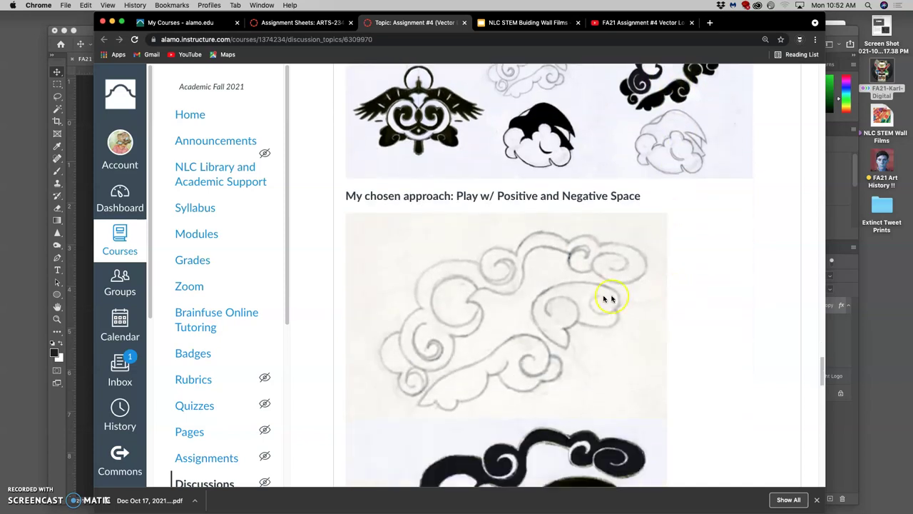
{"action": "scroll", "coordinate": [557, 308], "scroll_direction": "down", "scroll_amount": 9}
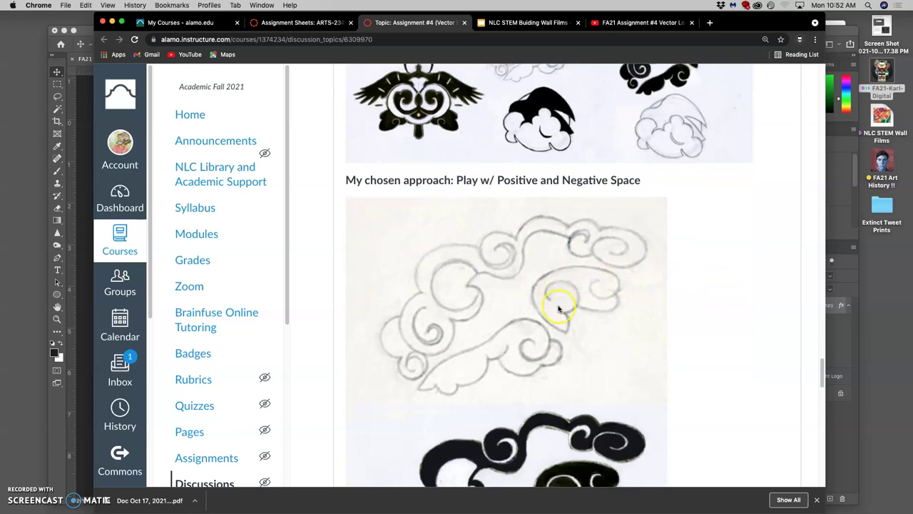
{"action": "scroll", "coordinate": [555, 290], "scroll_direction": "up", "scroll_amount": 1}
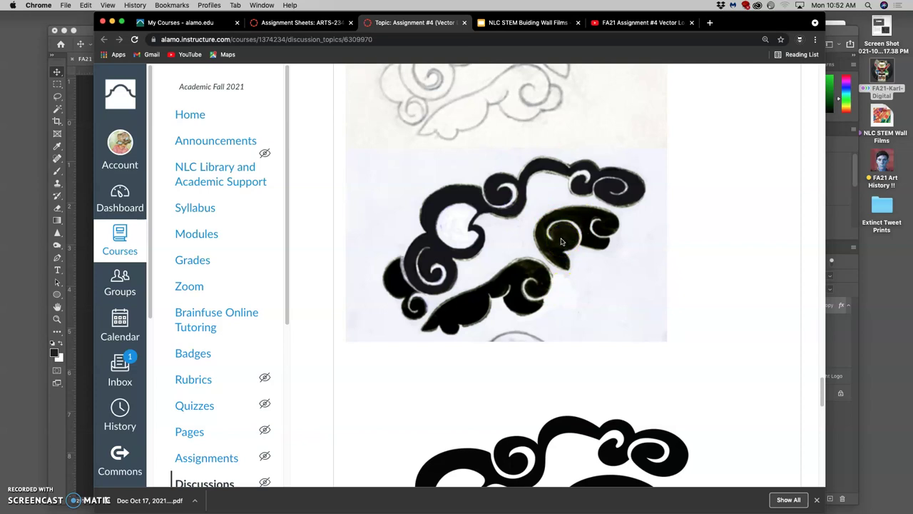
{"action": "scroll", "coordinate": [561, 242], "scroll_direction": "down", "scroll_amount": 5}
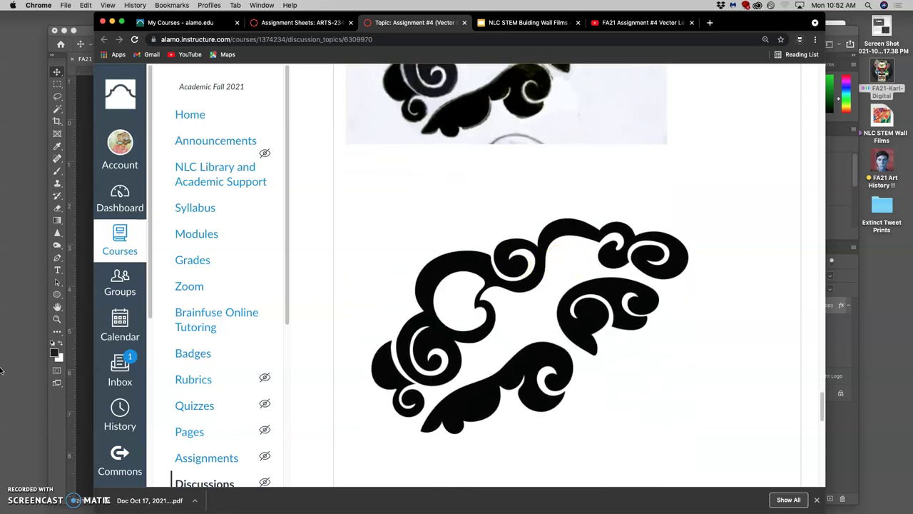
Open the Assignment #4 Flight Logo .ai file from the Mash-Up Vector Logo folder in Illustrator.
{"action": "left_click", "coordinate": [834, 21]}
{"action": "left_click", "coordinate": [706, 95]}
{"action": "right_click", "coordinate": [709, 96]}
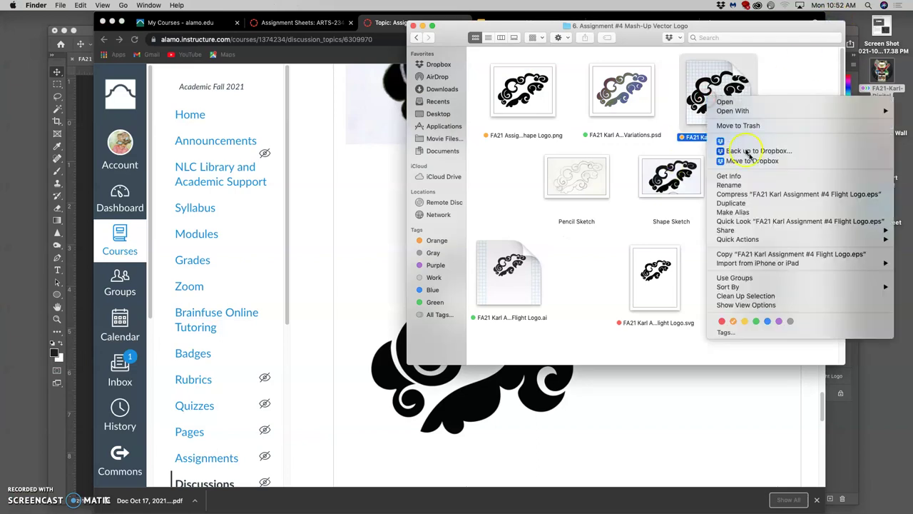
{"action": "left_click", "coordinate": [699, 223]}
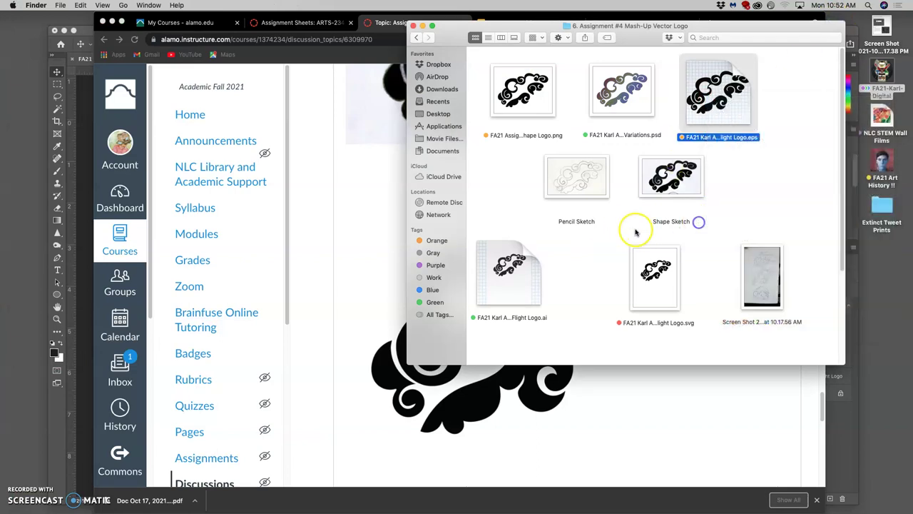
{"action": "left_click", "coordinate": [514, 288]}
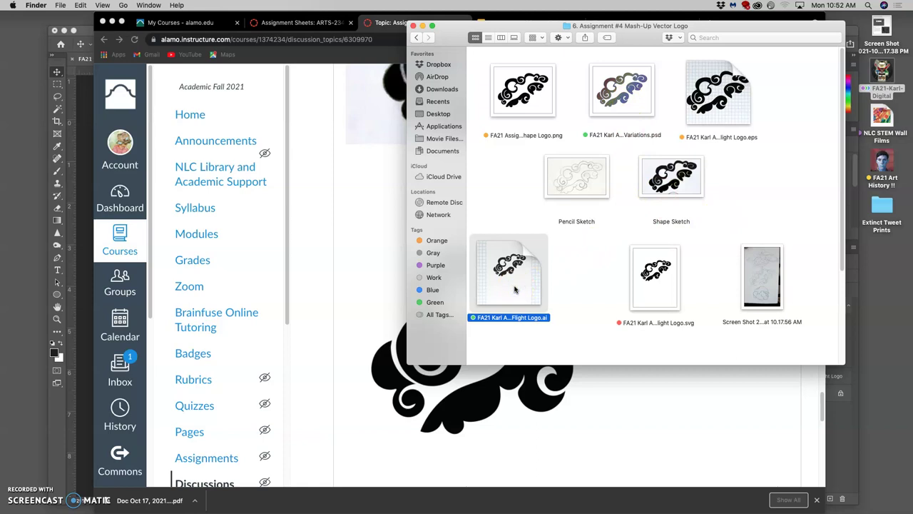
{"action": "double_click", "coordinate": [517, 284]}
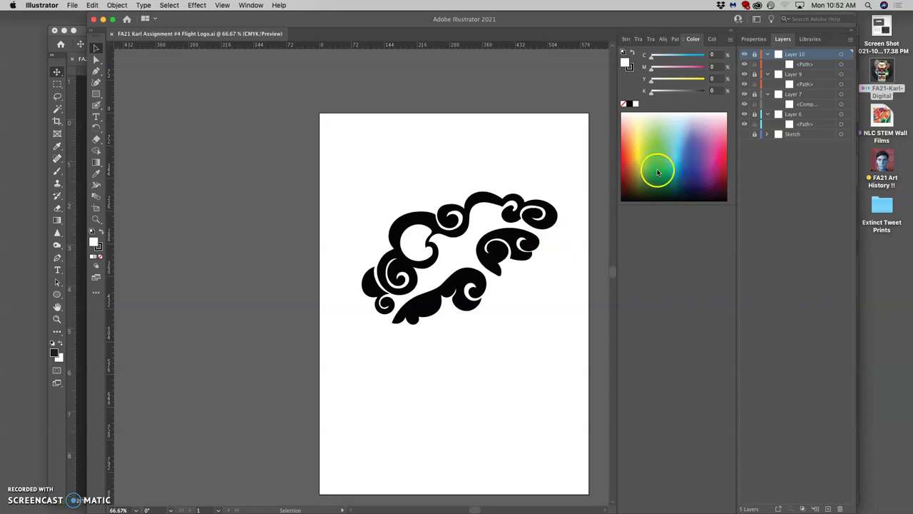
Hide Layers 6, 7, 9 and 10 so only the grey Sketch layer shows on the artboard.
{"action": "left_click", "coordinate": [756, 106]}
{"action": "left_click", "coordinate": [745, 136]}
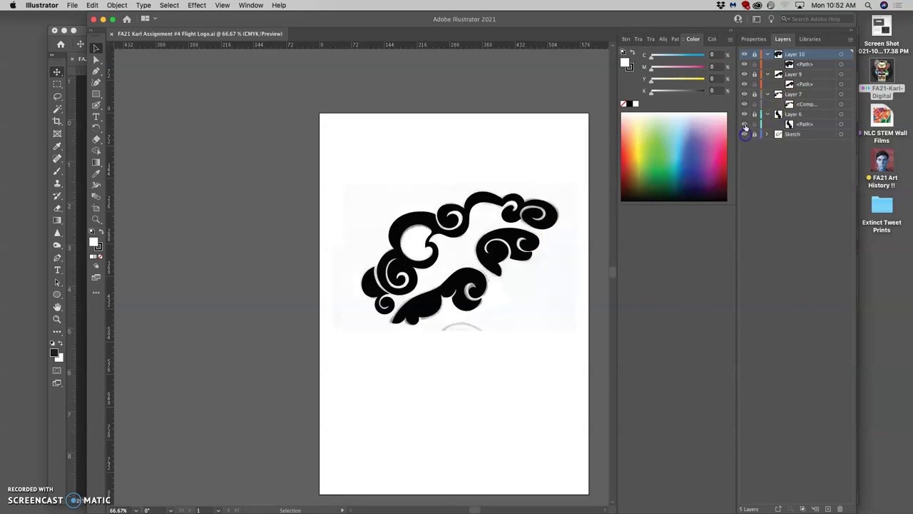
{"action": "left_click", "coordinate": [745, 123]}
{"action": "left_click", "coordinate": [746, 94]}
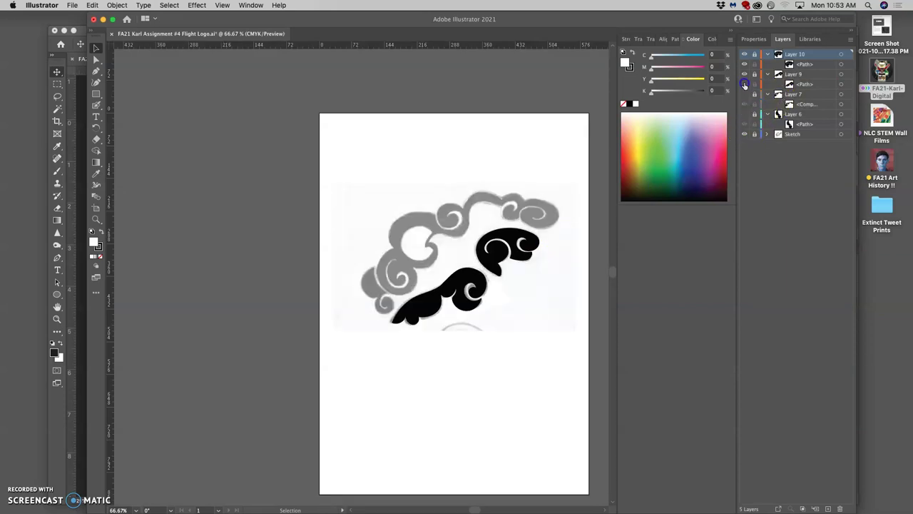
{"action": "left_click", "coordinate": [745, 73]}
{"action": "left_click", "coordinate": [745, 56]}
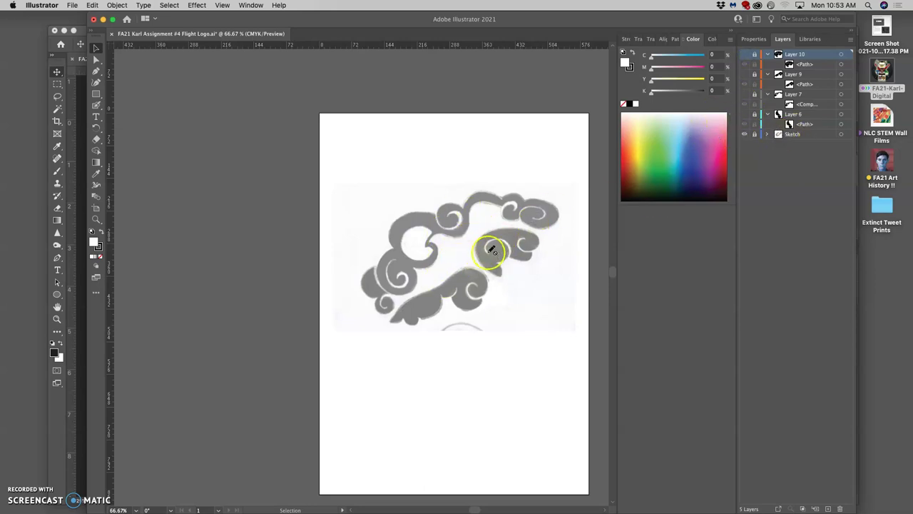
{"action": "scroll", "coordinate": [492, 249], "scroll_direction": "up", "scroll_amount": 10}
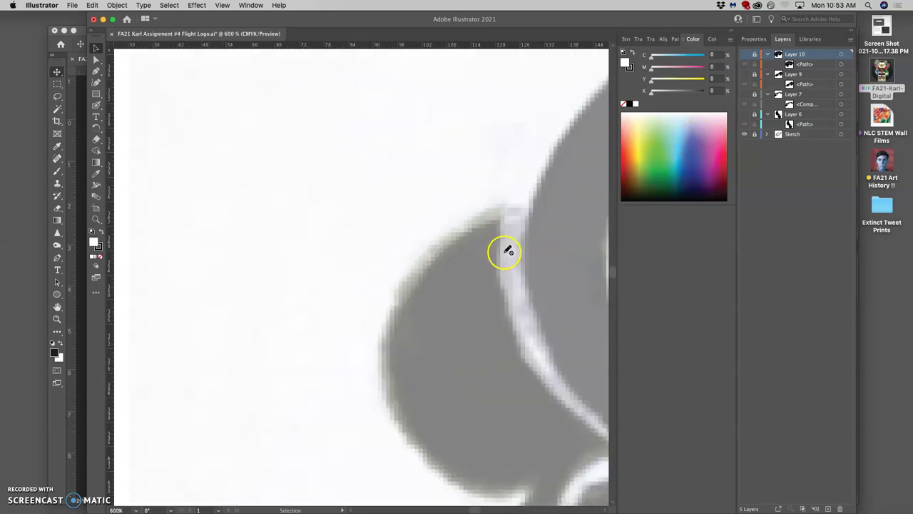
{"action": "scroll", "coordinate": [506, 253], "scroll_direction": "right", "scroll_amount": 10}
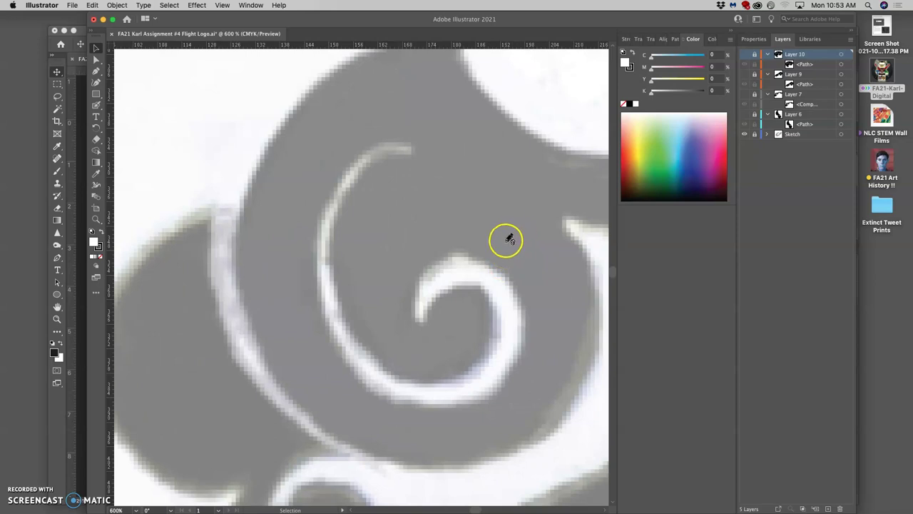
{"action": "key", "text": "super+minus"}
{"action": "scroll", "coordinate": [491, 249], "scroll_direction": "down", "scroll_amount": 8}
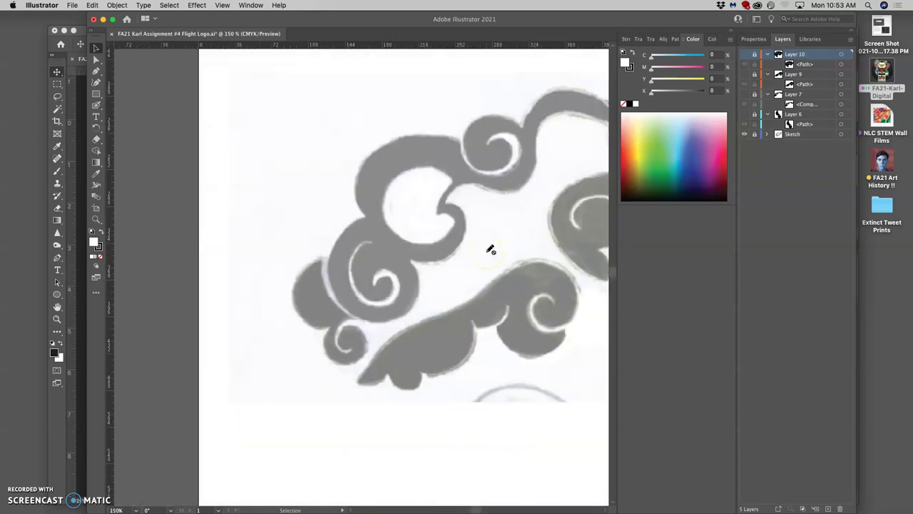
Show and unlock Layer 6, then select its black swirl with the Direct Selection tool.
{"action": "left_click", "coordinate": [745, 116]}
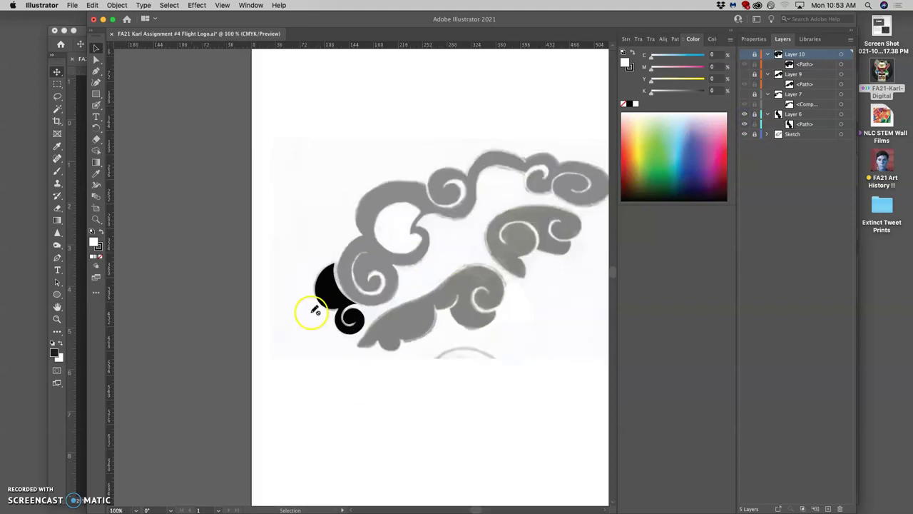
{"action": "scroll", "coordinate": [310, 314], "scroll_direction": "up", "scroll_amount": 10}
{"action": "scroll", "coordinate": [299, 321], "scroll_direction": "left", "scroll_amount": 3}
{"action": "scroll", "coordinate": [299, 318], "scroll_direction": "down", "scroll_amount": 3}
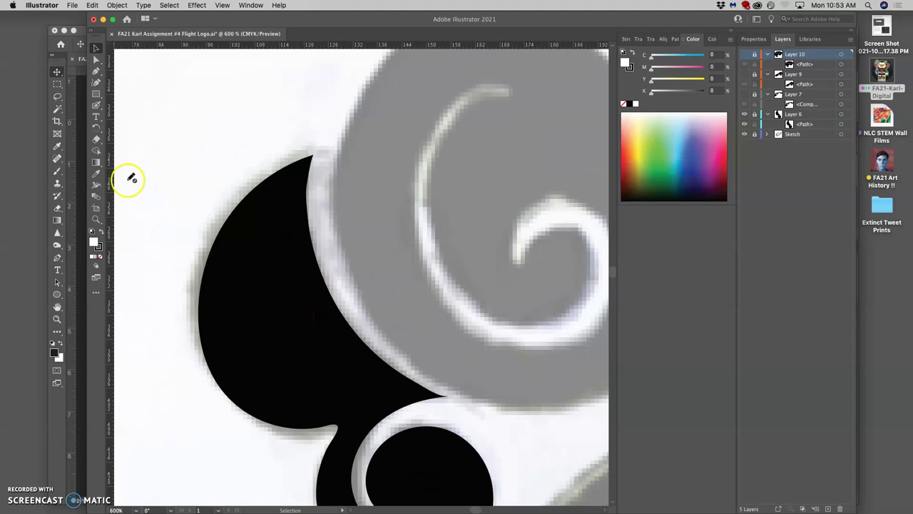
{"action": "left_click", "coordinate": [96, 48]}
{"action": "left_click", "coordinate": [754, 115]}
{"action": "left_click", "coordinate": [249, 377]}
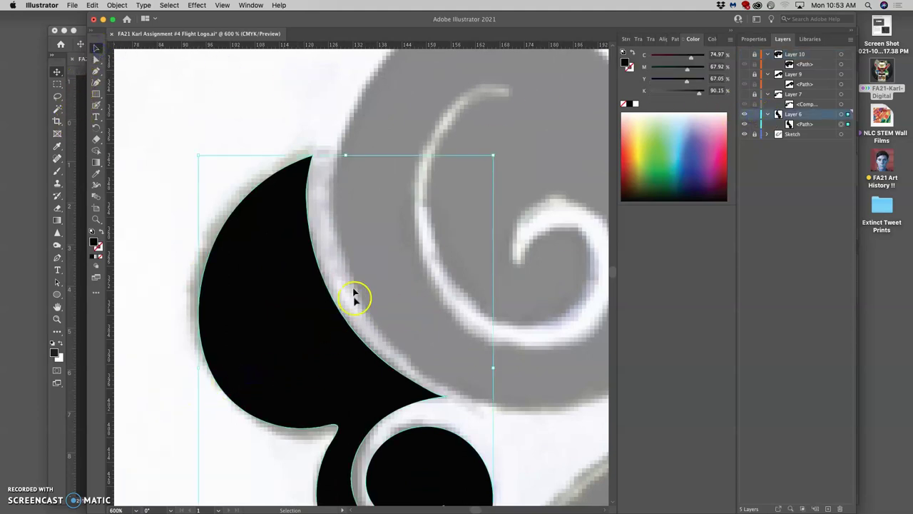
{"action": "left_click", "coordinate": [97, 60]}
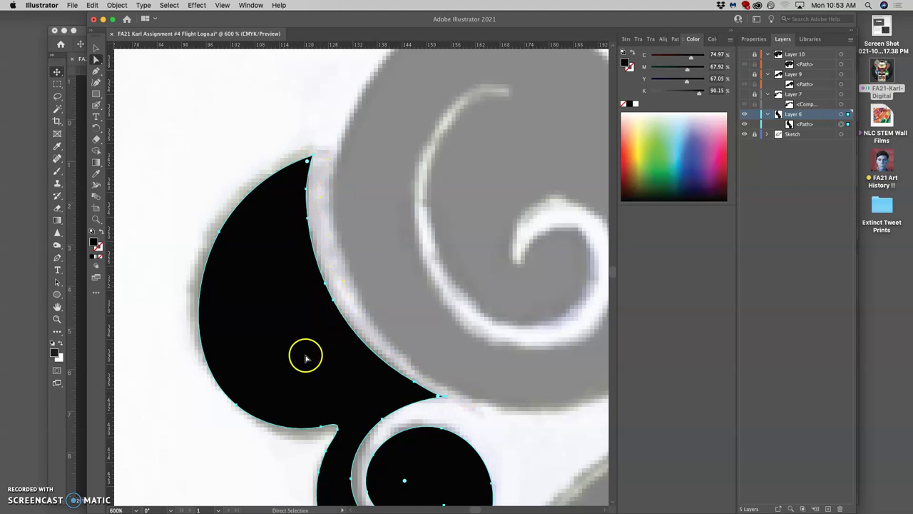
Zoom in closely on the swirl's curved edge to compare it against the sketch.
{"action": "scroll", "coordinate": [305, 358], "scroll_direction": "down", "scroll_amount": 3}
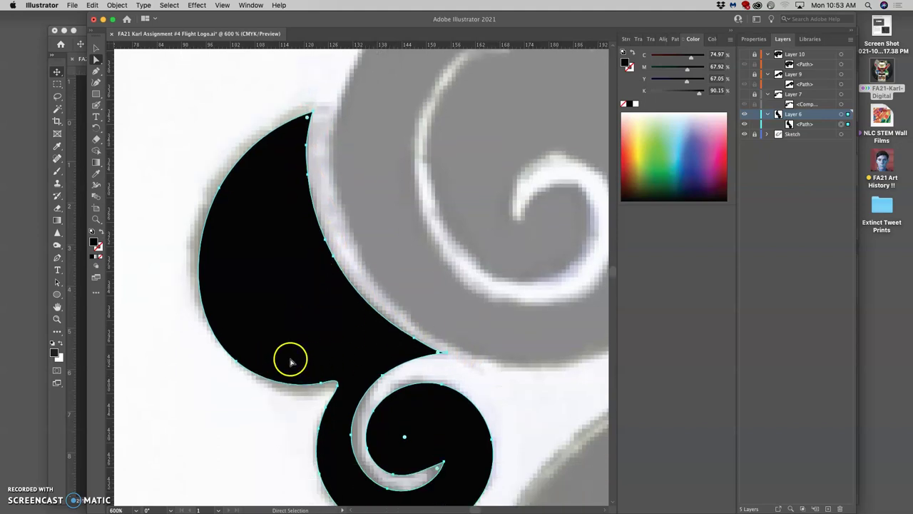
{"action": "key", "text": "v"}
{"action": "key", "text": "a"}
{"action": "scroll", "coordinate": [292, 362], "scroll_direction": "up", "scroll_amount": 5}
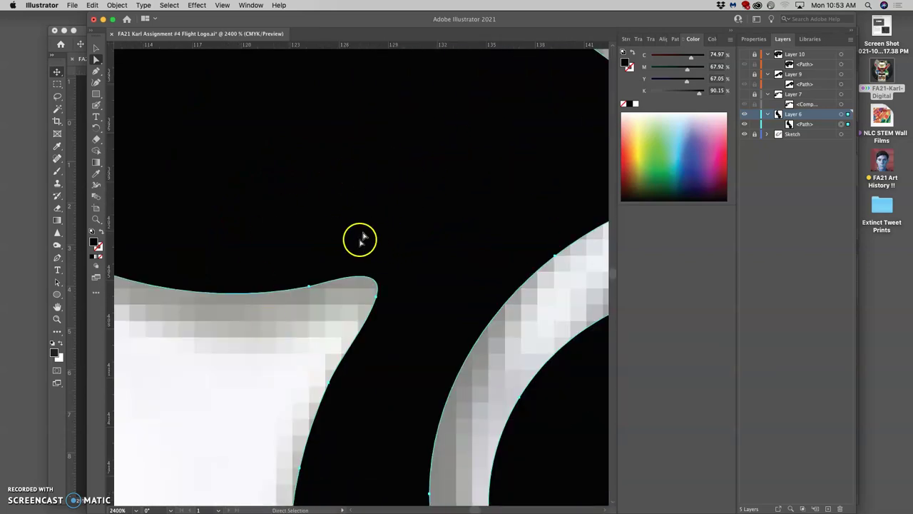
{"action": "scroll", "coordinate": [364, 226], "scroll_direction": "down", "scroll_amount": 3}
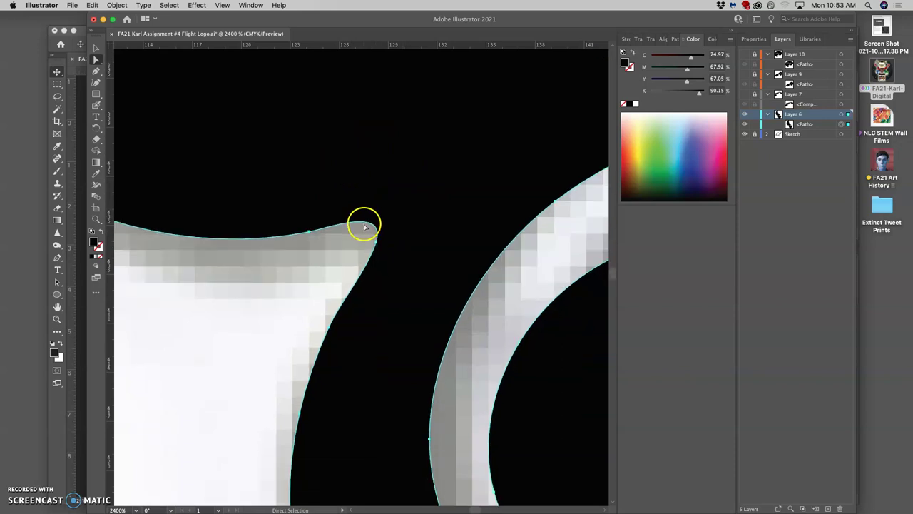
{"action": "key", "text": "super+equal"}
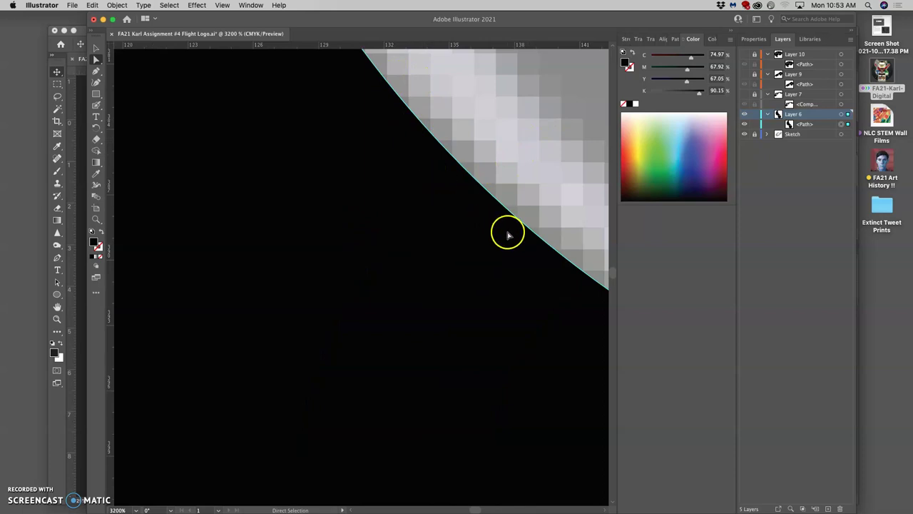
{"action": "key", "text": "super+equal"}
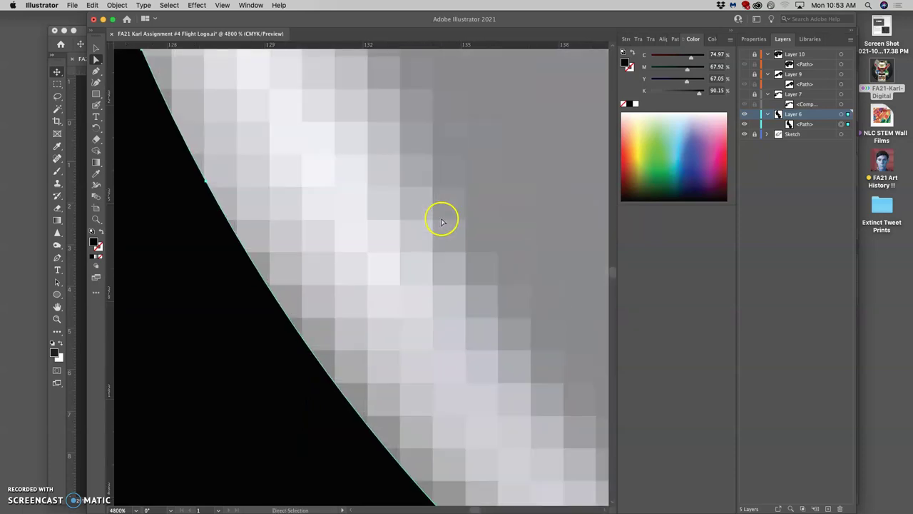
{"action": "scroll", "coordinate": [441, 222], "scroll_direction": "up", "scroll_amount": 5}
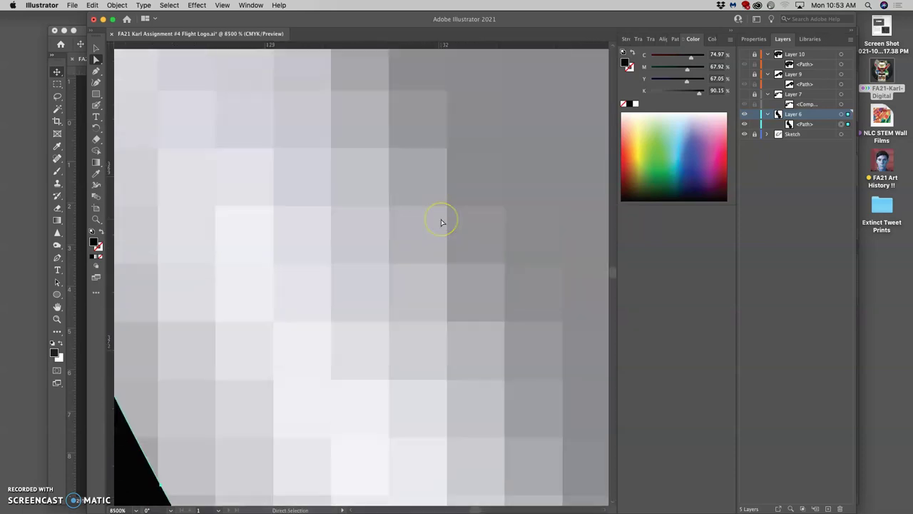
{"action": "scroll", "coordinate": [441, 223], "scroll_direction": "down", "scroll_amount": 3}
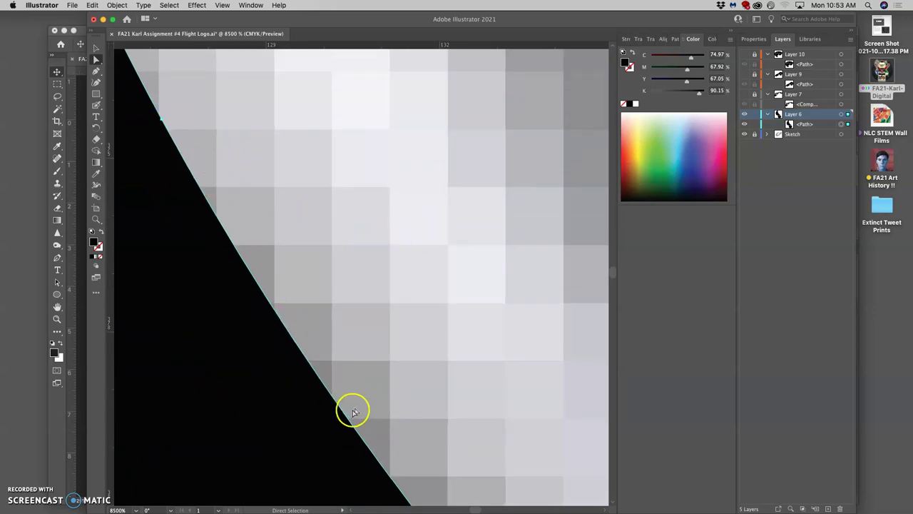
{"action": "scroll", "coordinate": [256, 424], "scroll_direction": "down", "scroll_amount": 5}
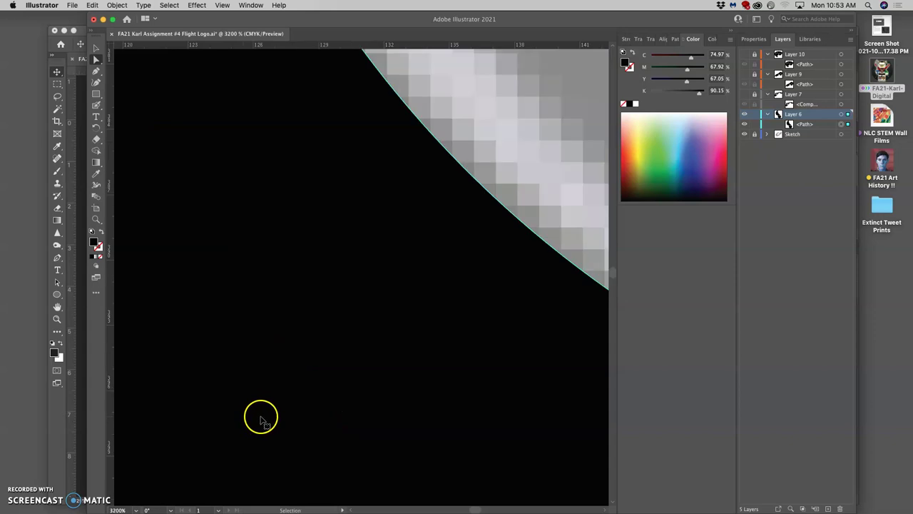
{"action": "scroll", "coordinate": [264, 417], "scroll_direction": "down", "scroll_amount": 4}
Give the swirl's stroke a bright red colour in the Color Picker.
{"action": "key", "text": "a"}
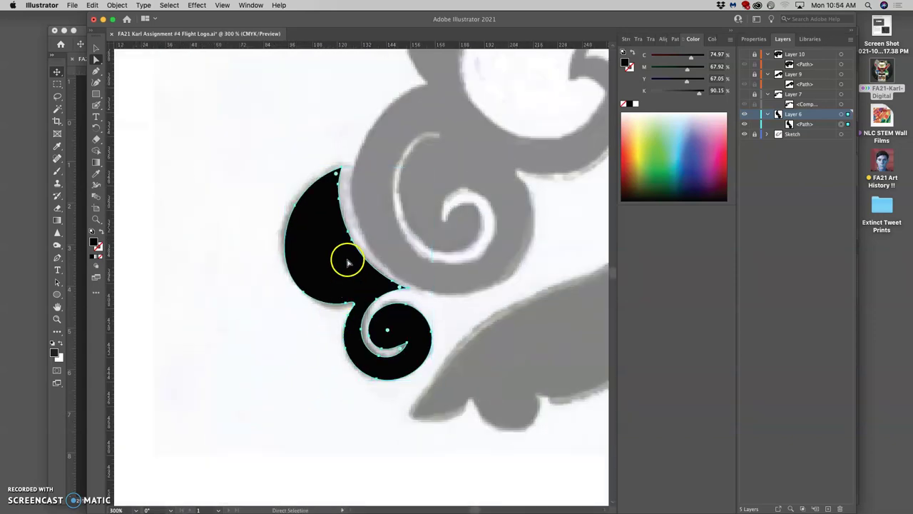
{"action": "left_click", "coordinate": [99, 247]}
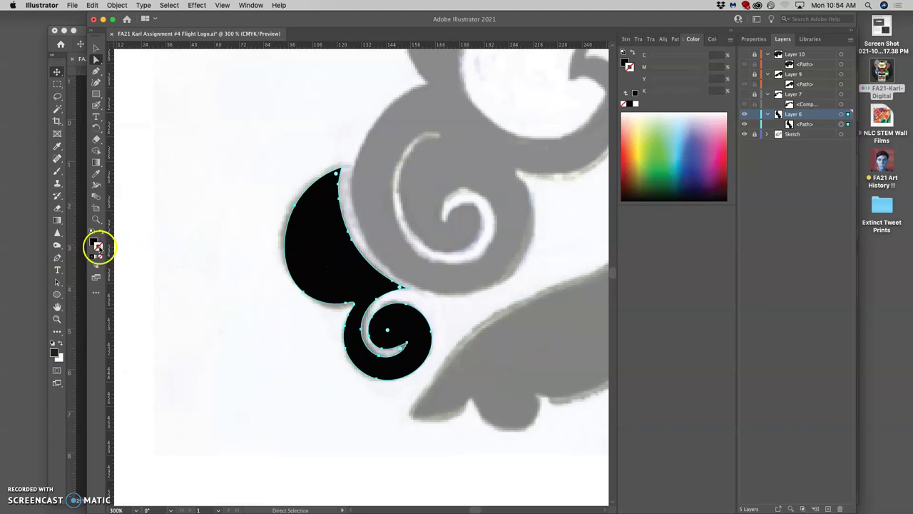
{"action": "double_click", "coordinate": [99, 247]}
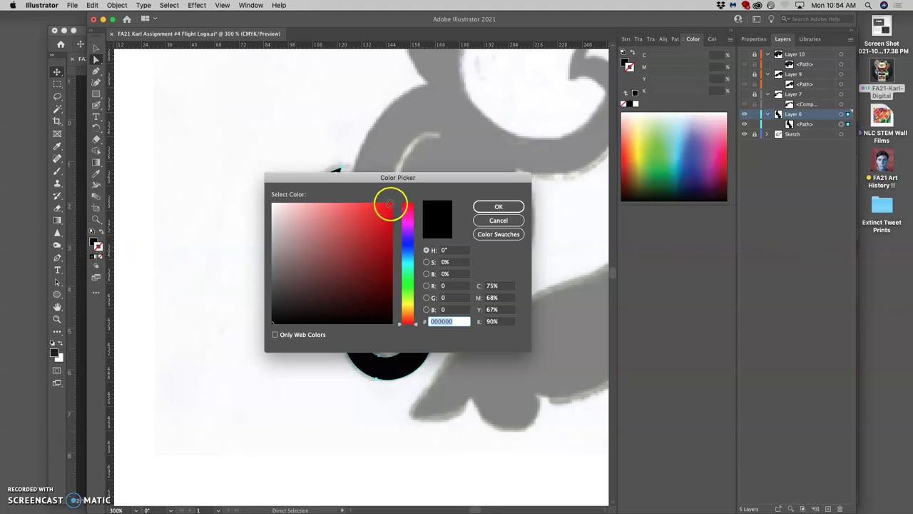
{"action": "left_click", "coordinate": [390, 204]}
{"action": "left_click", "coordinate": [499, 206]}
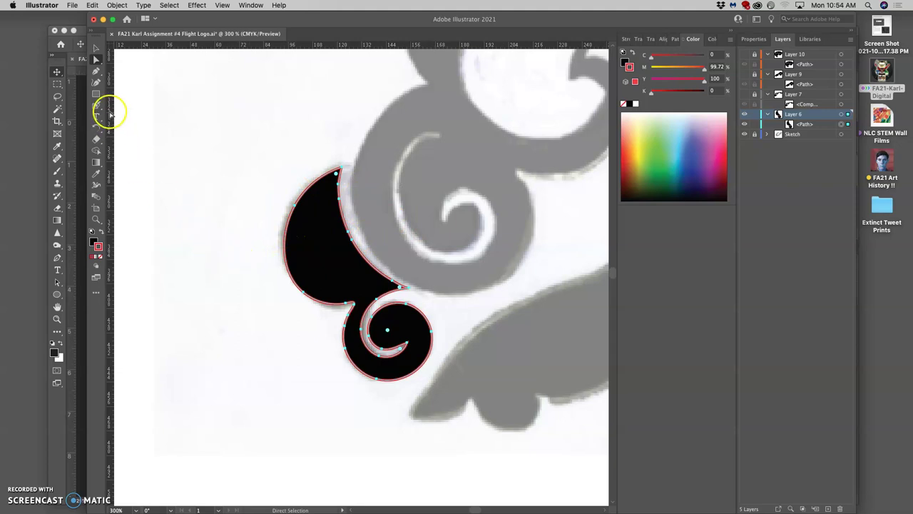
Reselect the black swirl and set its stroke to None.
{"action": "left_click", "coordinate": [151, 105]}
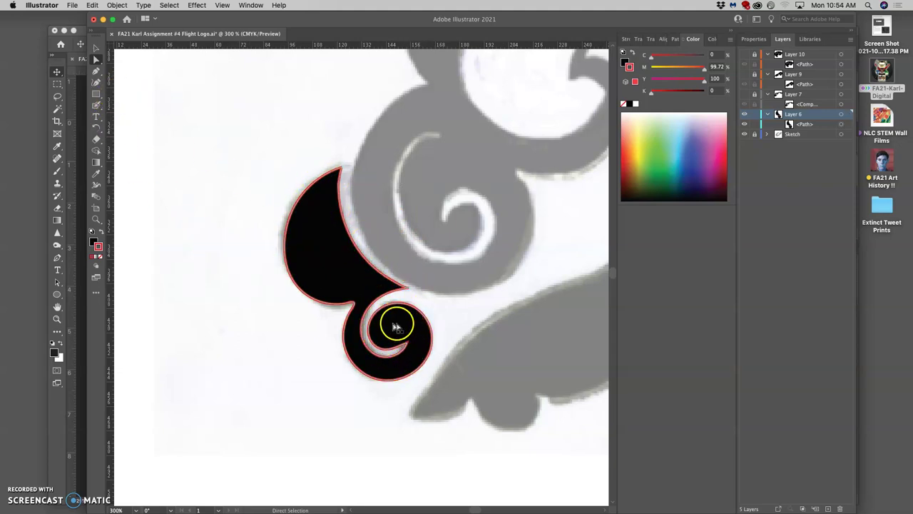
{"action": "left_click", "coordinate": [100, 256]}
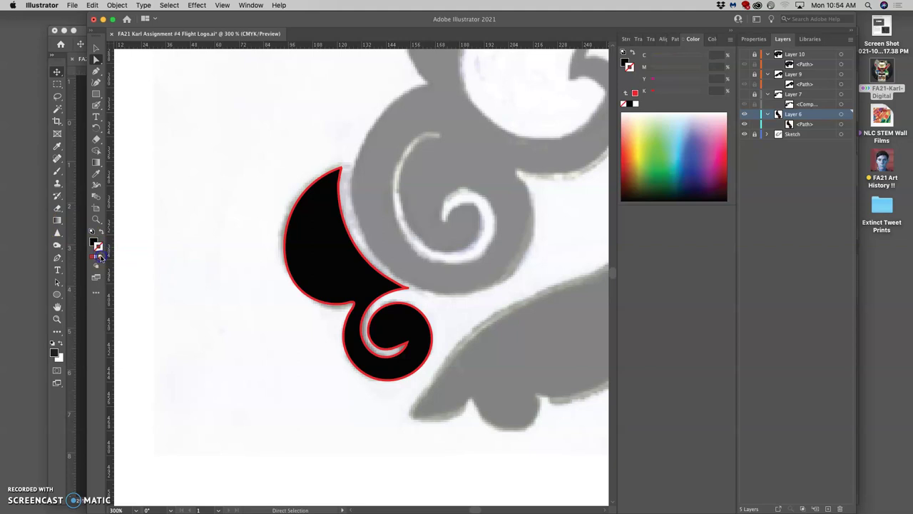
{"action": "left_click", "coordinate": [326, 261]}
{"action": "left_click", "coordinate": [367, 228]}
{"action": "left_click", "coordinate": [316, 260]}
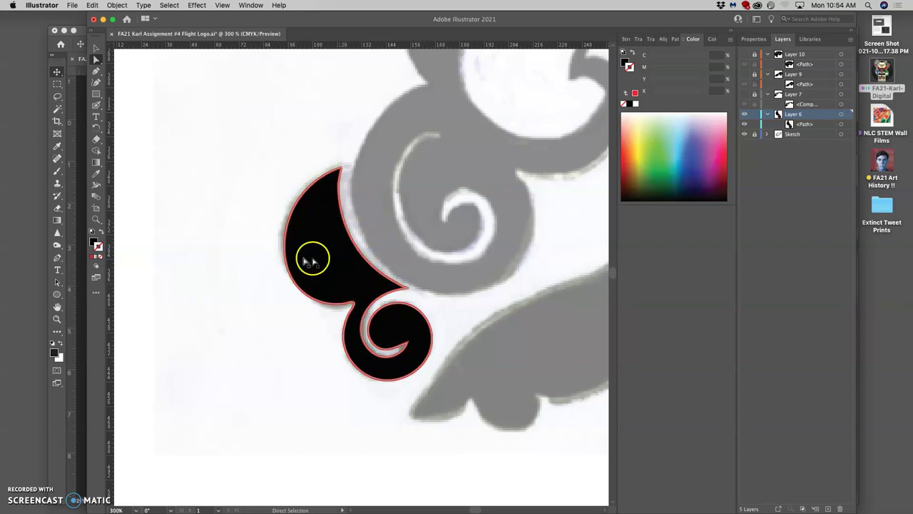
{"action": "left_click", "coordinate": [274, 254]}
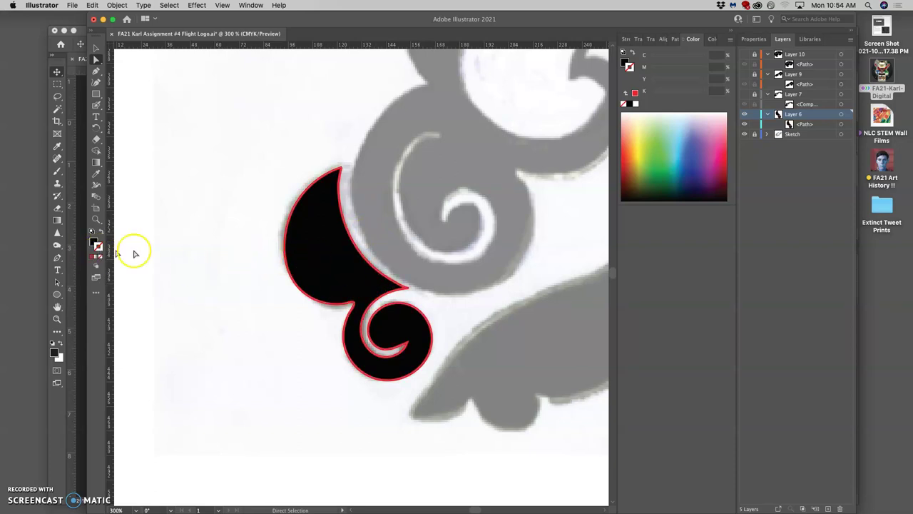
{"action": "left_click", "coordinate": [299, 247]}
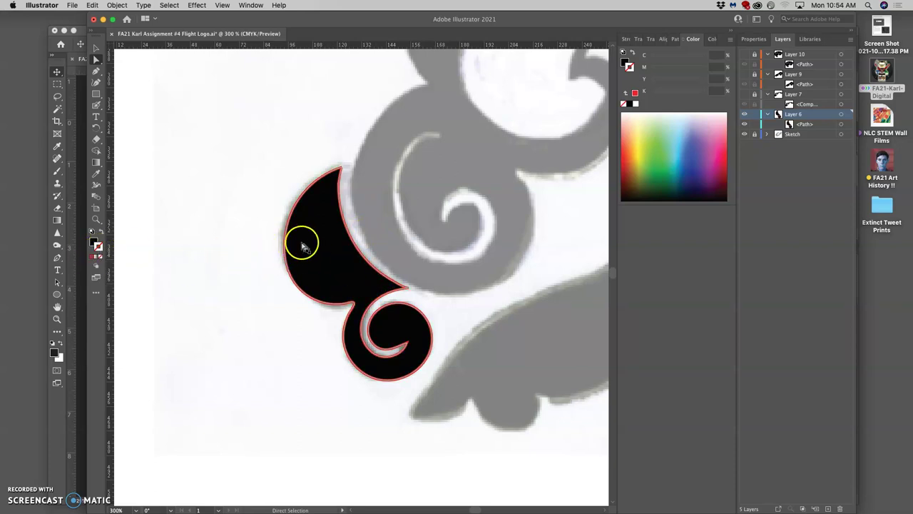
{"action": "left_click", "coordinate": [98, 255]}
Turn on Layers 7, 6, 9 and 10 and hide the grey Sketch layer.
{"action": "left_click", "coordinate": [214, 245]}
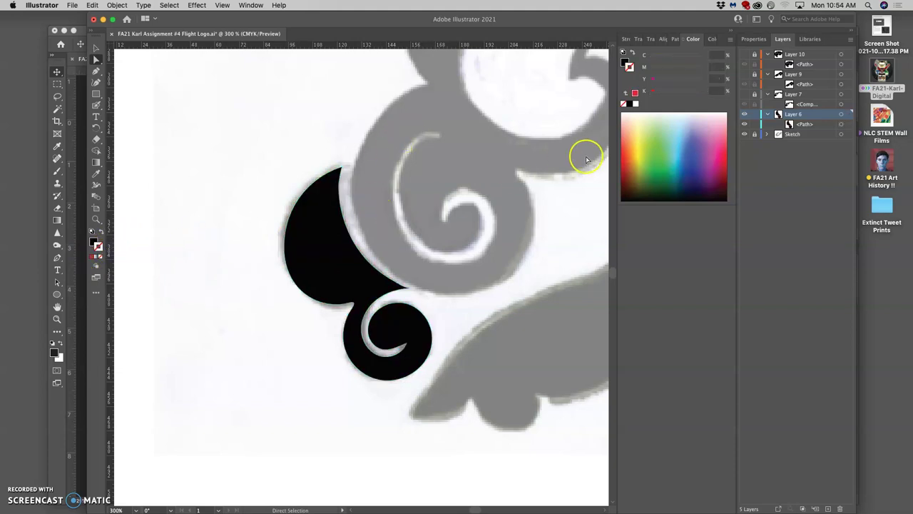
{"action": "left_click", "coordinate": [745, 96]}
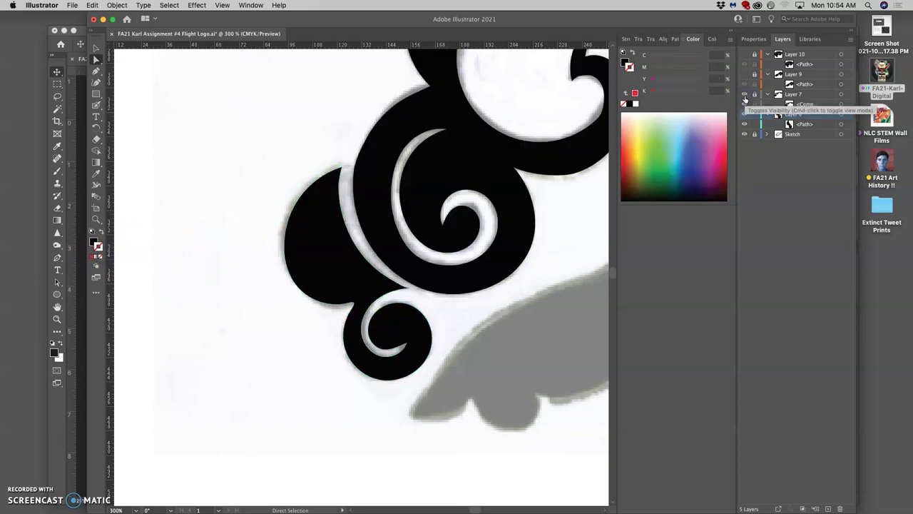
{"action": "key", "text": "super+minus"}
{"action": "key", "text": "super+minus"}
{"action": "key", "text": "super+minus"}
{"action": "left_click", "coordinate": [744, 114]}
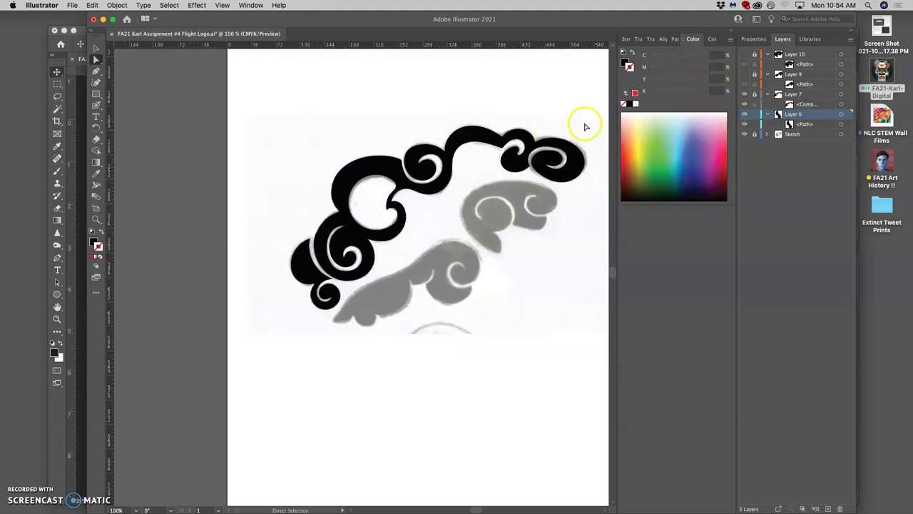
{"action": "left_click", "coordinate": [745, 74]}
{"action": "left_click", "coordinate": [746, 54]}
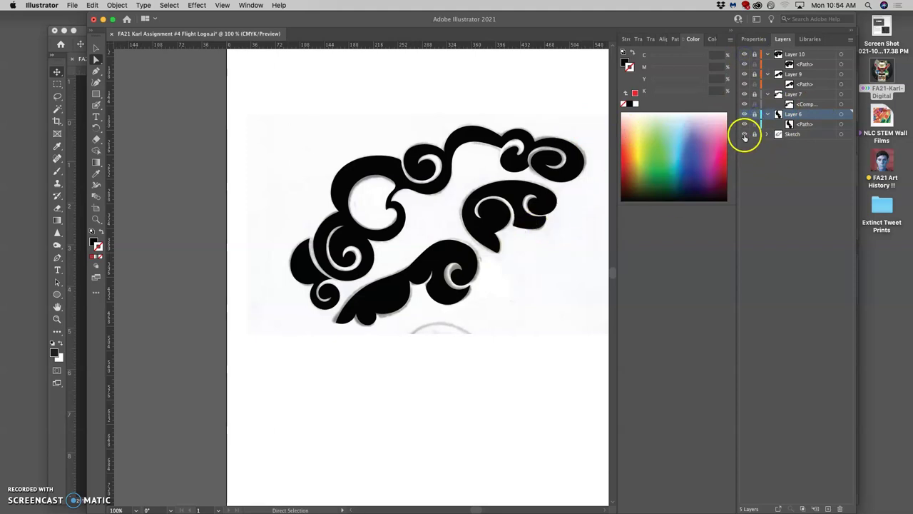
{"action": "left_click", "coordinate": [744, 136]}
Pan around the artboard to check the complete black cloud-swirl logo.
{"action": "scroll", "coordinate": [505, 261], "scroll_direction": "right", "scroll_amount": 1}
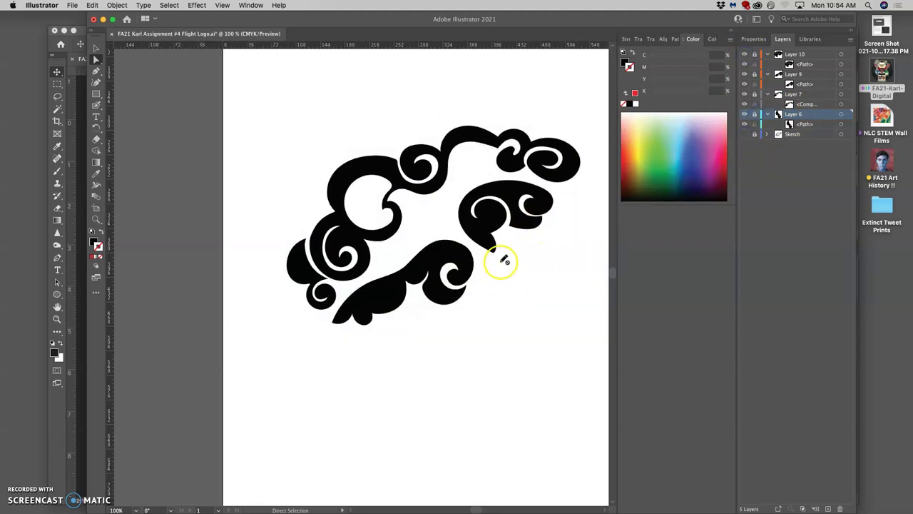
{"action": "scroll", "coordinate": [504, 261], "scroll_direction": "up", "scroll_amount": 10}
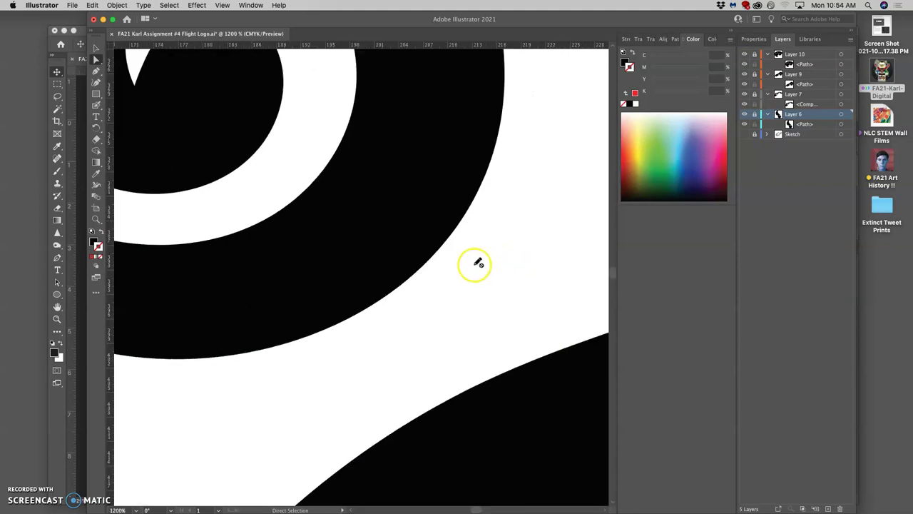
{"action": "scroll", "coordinate": [464, 260], "scroll_direction": "down", "scroll_amount": 5}
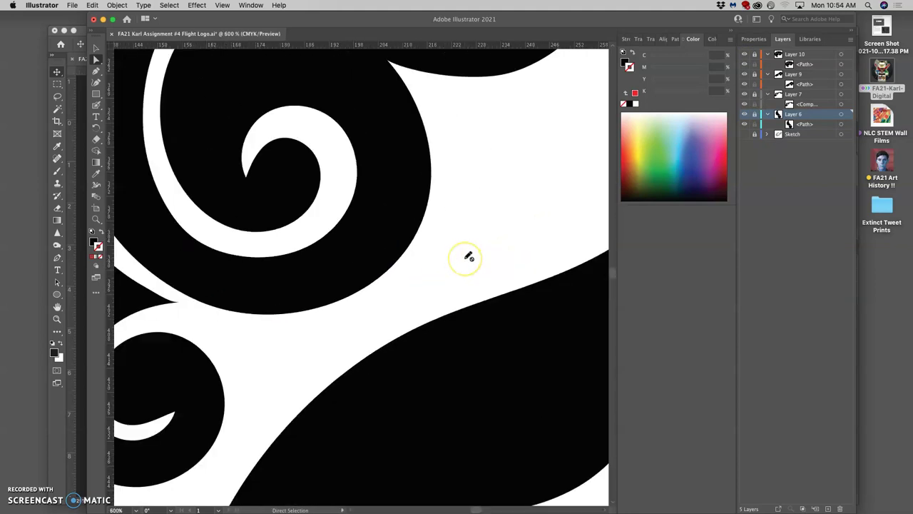
{"action": "scroll", "coordinate": [469, 257], "scroll_direction": "down", "scroll_amount": 3}
{"action": "scroll", "coordinate": [470, 255], "scroll_direction": "right", "scroll_amount": 3}
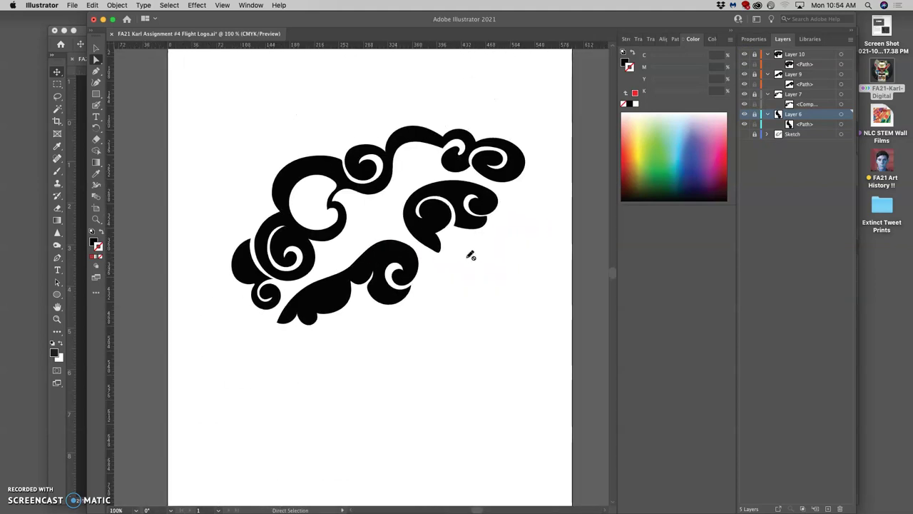
{"action": "left_click", "coordinate": [330, 184]}
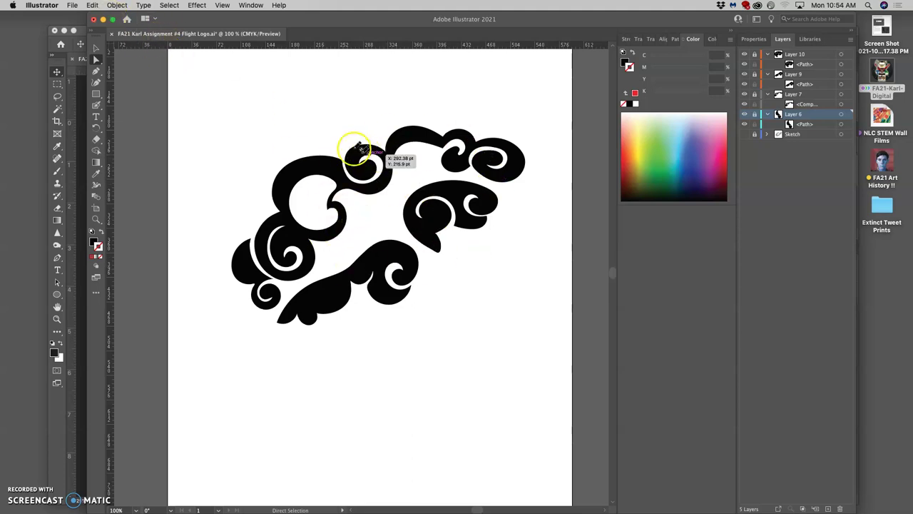
{"action": "left_click", "coordinate": [73, 5]}
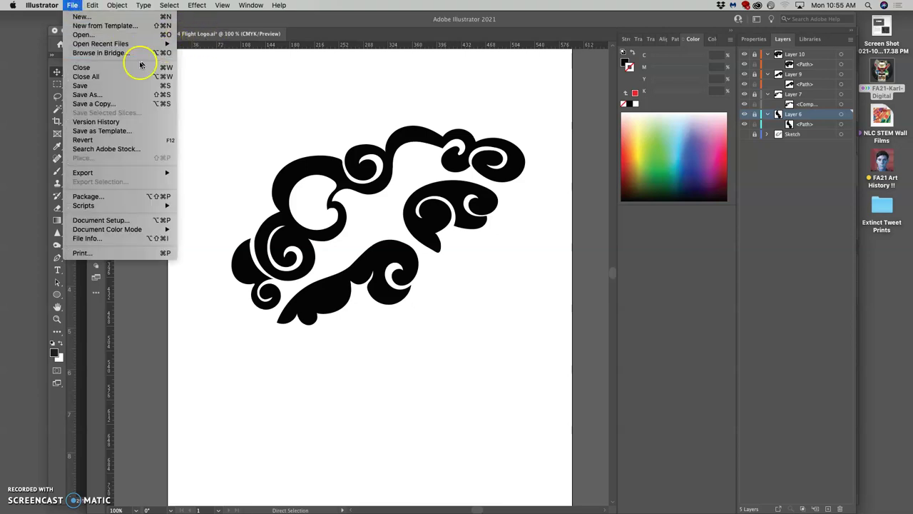
Choose SVG in Save As, then decline replacing the existing SVG file.
{"action": "left_click", "coordinate": [123, 94]}
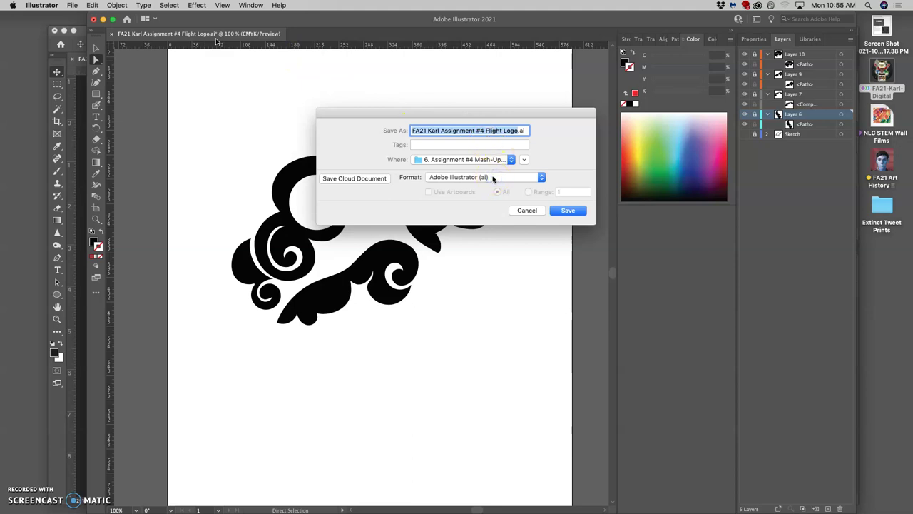
{"action": "left_click", "coordinate": [485, 177]}
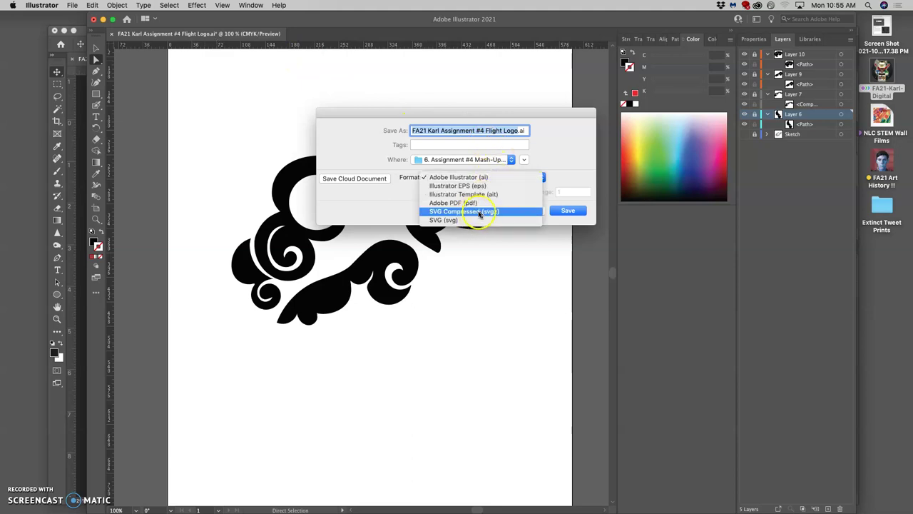
{"action": "left_click", "coordinate": [447, 222]}
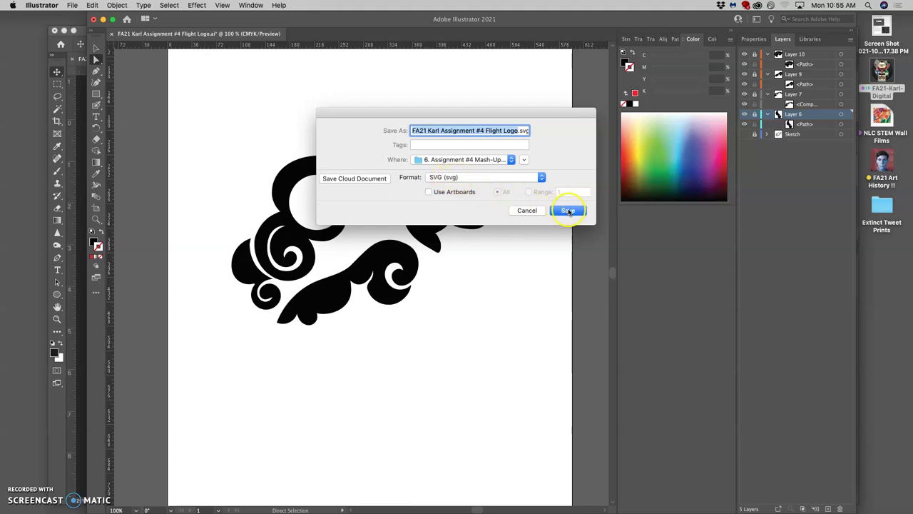
{"action": "left_click", "coordinate": [568, 212]}
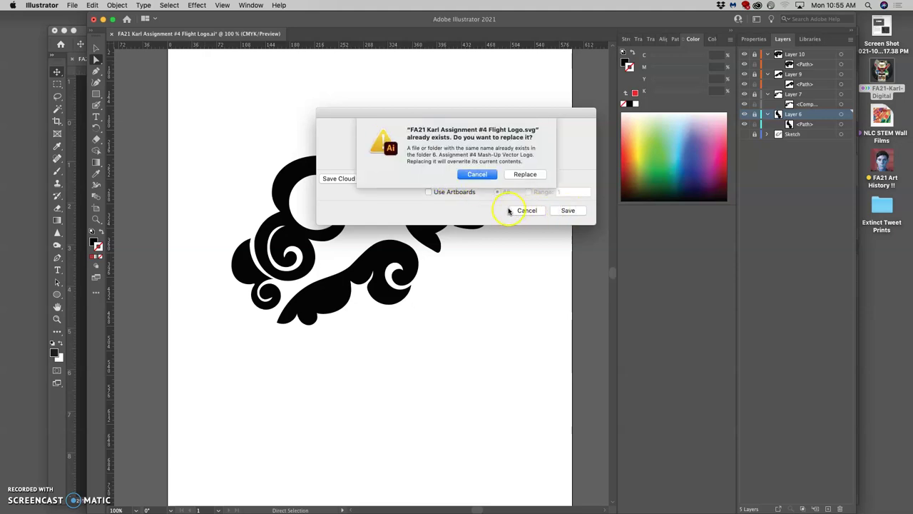
{"action": "left_click", "coordinate": [489, 175]}
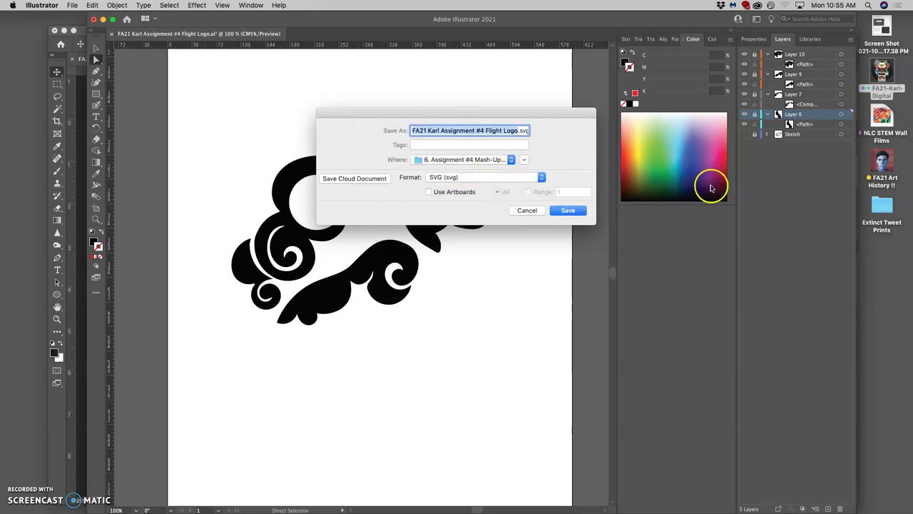
Switch the Save As format to Illustrator EPS (eps).
{"action": "left_click", "coordinate": [568, 211]}
{"action": "left_click", "coordinate": [563, 212]}
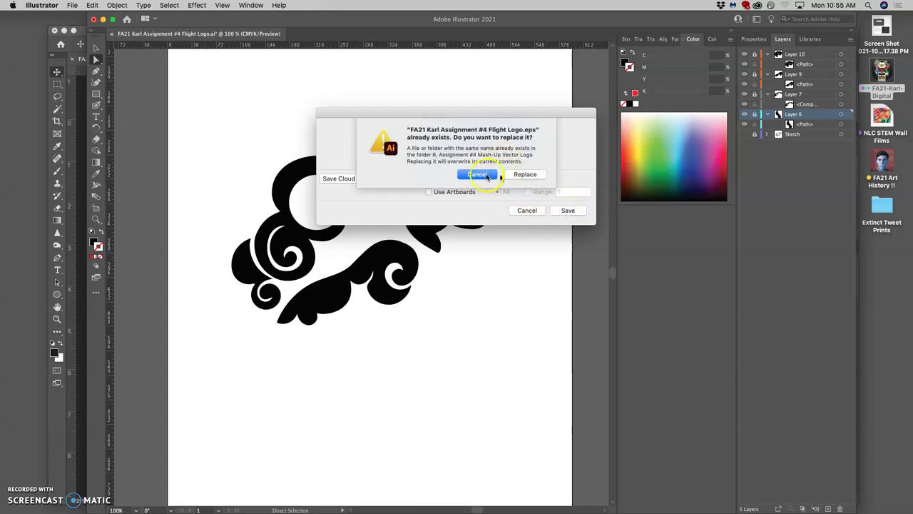
{"action": "left_click", "coordinate": [487, 178]}
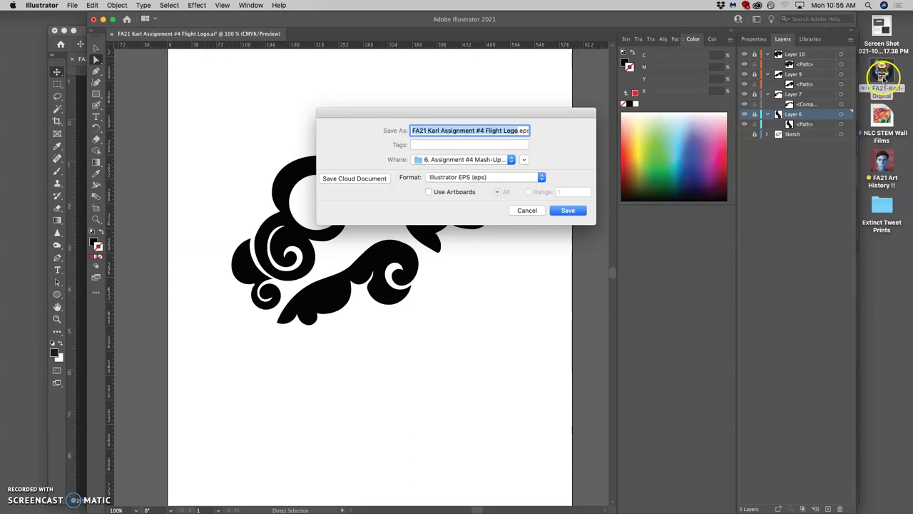
Inspect the .svg, .ai and .eps Flight Logo files in Finder, then go back to Save As.
{"action": "left_click", "coordinate": [882, 76]}
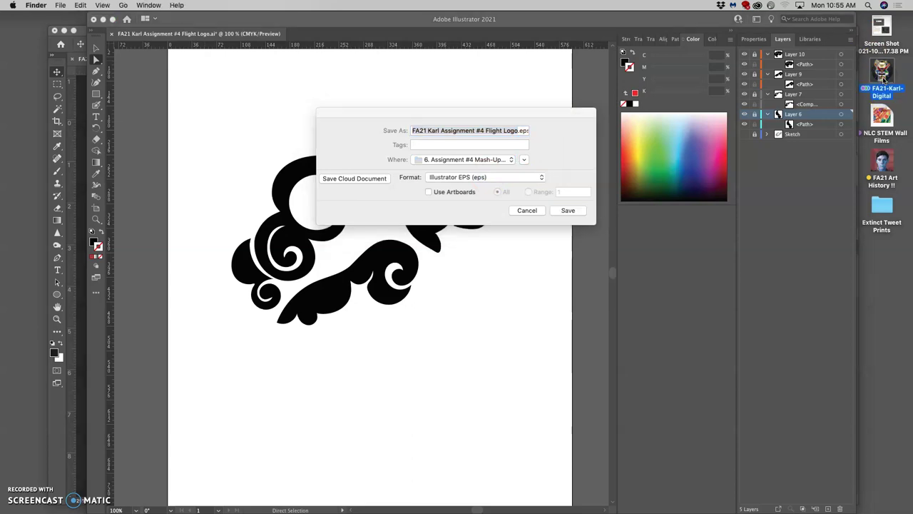
{"action": "double_click", "coordinate": [883, 75]}
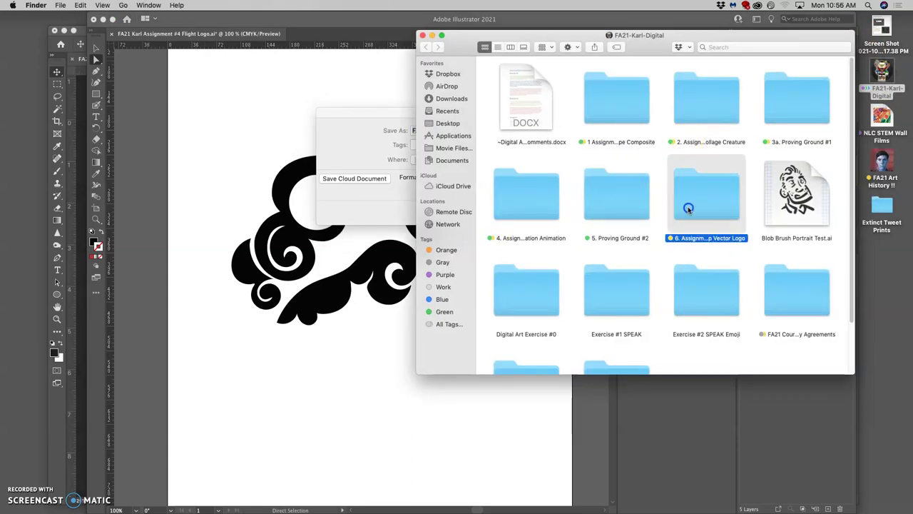
{"action": "double_click", "coordinate": [686, 206]}
{"action": "left_click", "coordinate": [665, 149]}
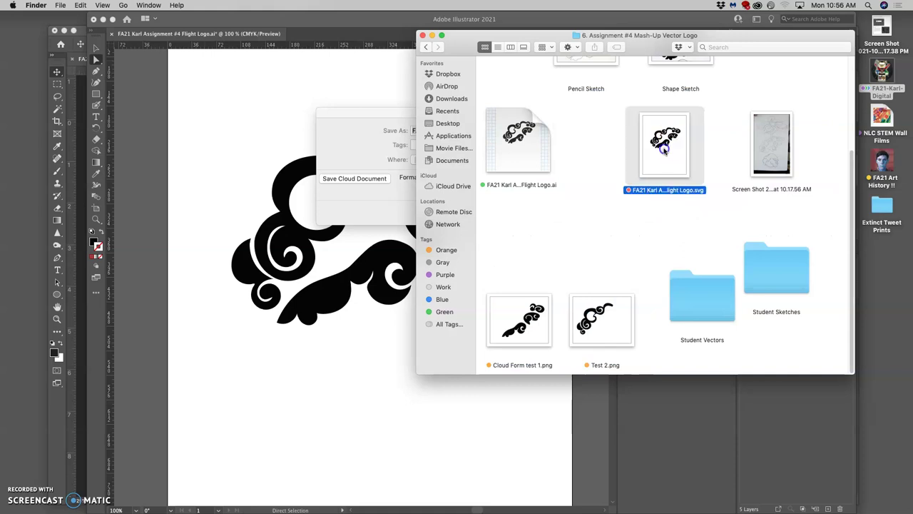
{"action": "left_click", "coordinate": [534, 159]}
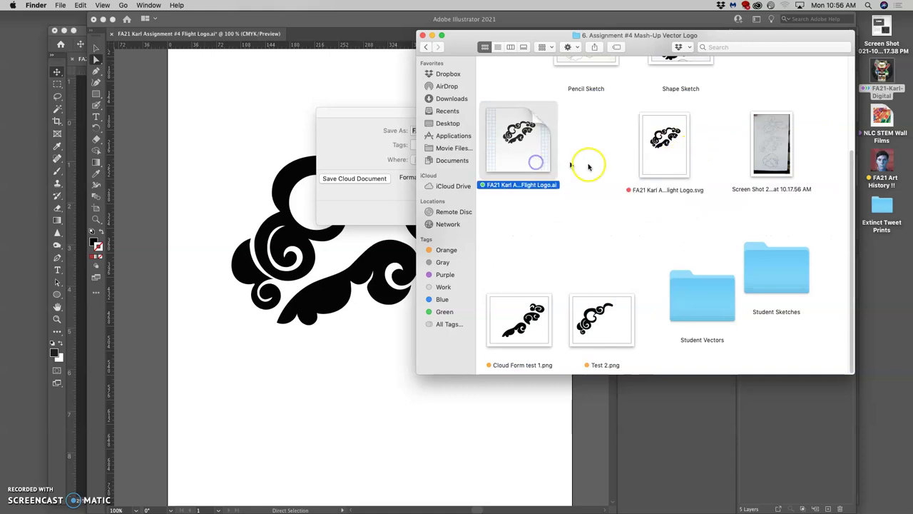
{"action": "scroll", "coordinate": [613, 166], "scroll_direction": "up", "scroll_amount": 5}
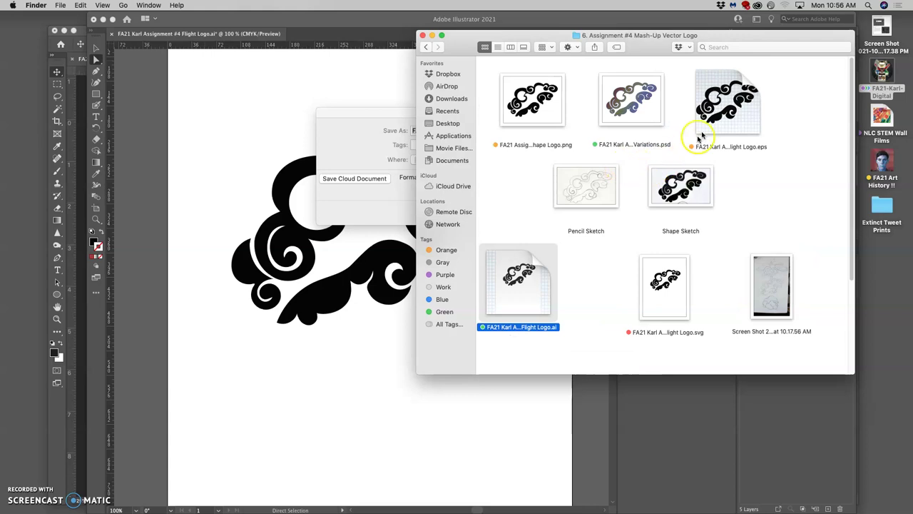
{"action": "left_click", "coordinate": [725, 119]}
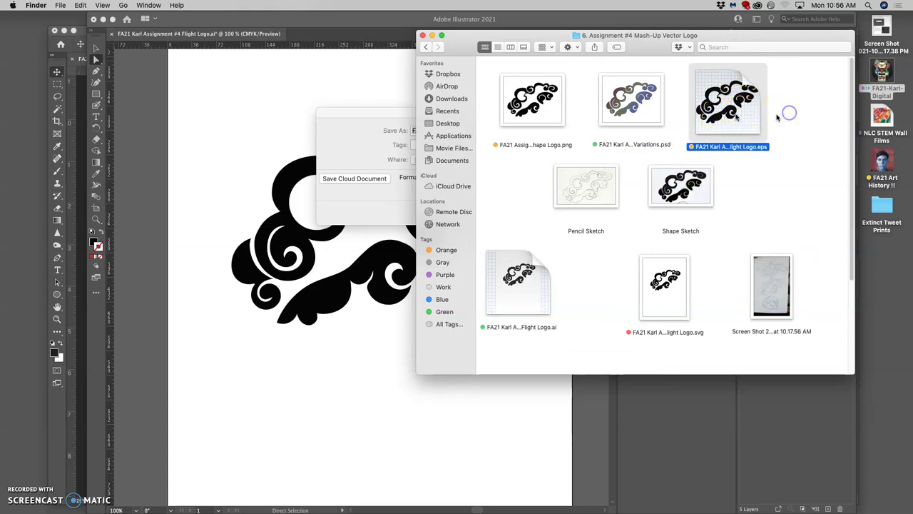
{"action": "left_click", "coordinate": [510, 178]}
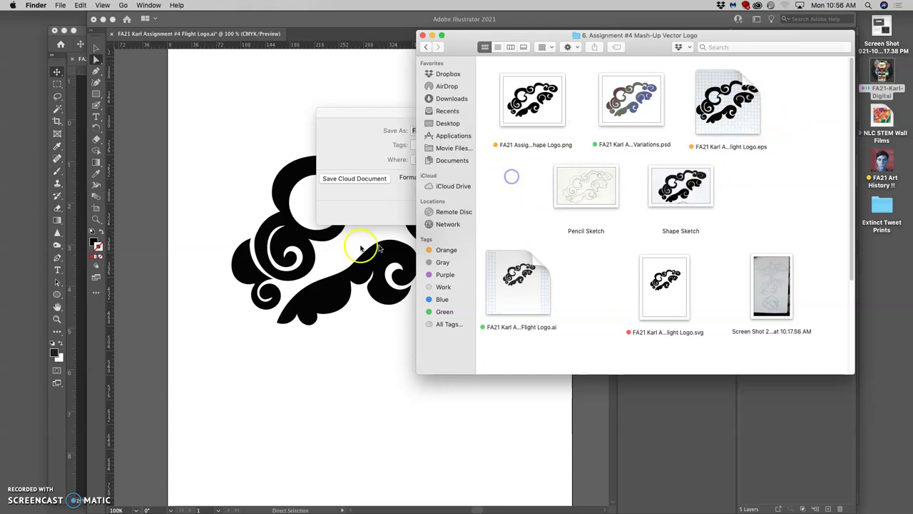
{"action": "left_click", "coordinate": [307, 231]}
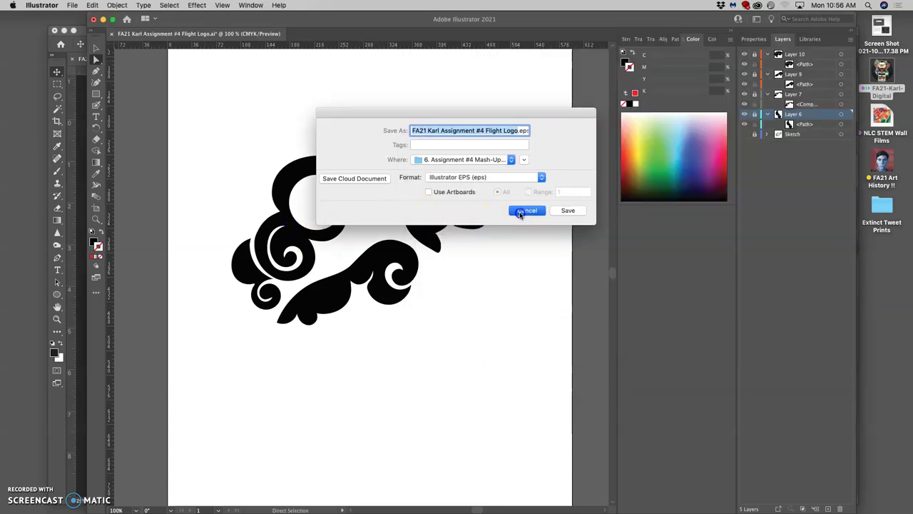
Cancel the EPS save and confirm saving changes to the Illustrator logo.
{"action": "left_click", "coordinate": [522, 212]}
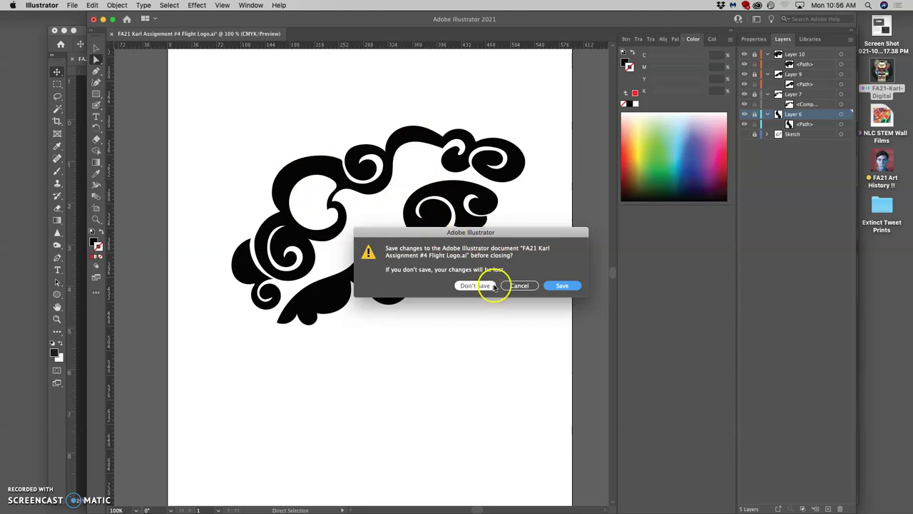
{"action": "left_click", "coordinate": [555, 286]}
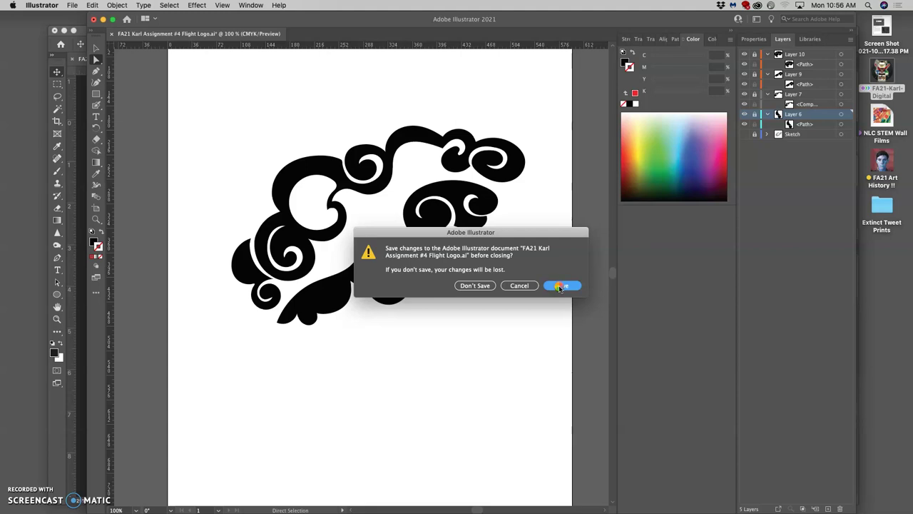
{"action": "left_click", "coordinate": [567, 285]}
{"action": "left_click", "coordinate": [78, 30]}
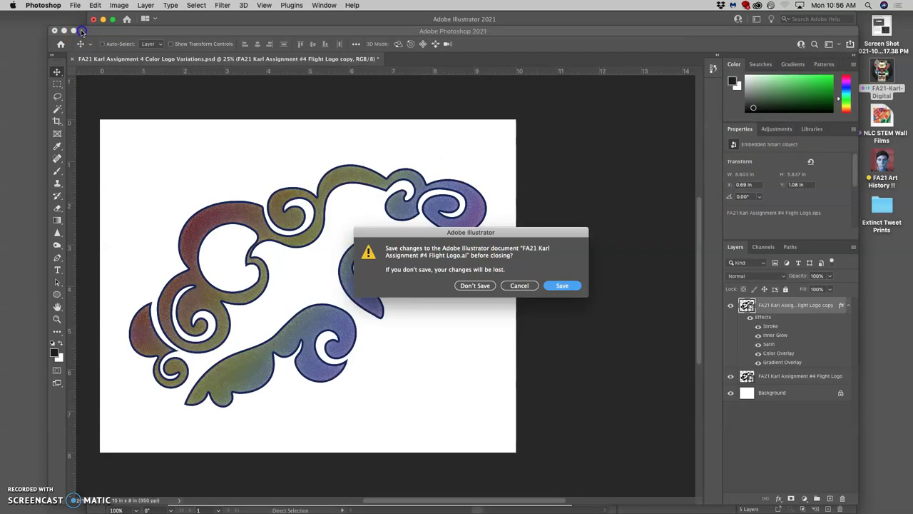
{"action": "left_click", "coordinate": [468, 285]}
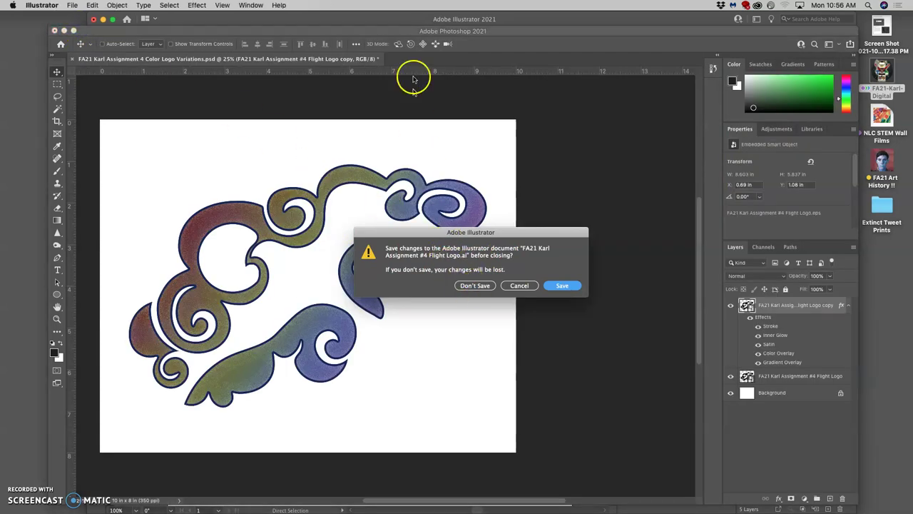
Hide both Flight Logo layers in Photoshop's Logo Variations file and finish the Illustrator save.
{"action": "left_click", "coordinate": [413, 26]}
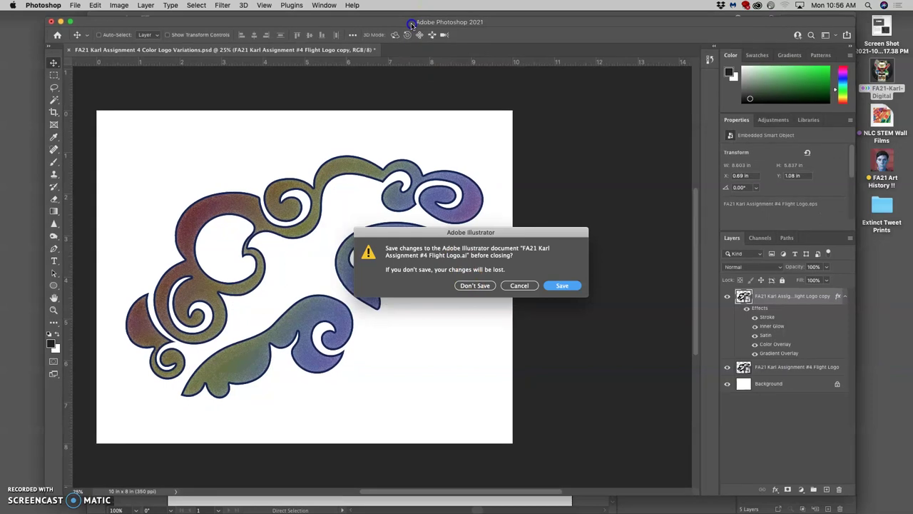
{"action": "left_click", "coordinate": [727, 296]}
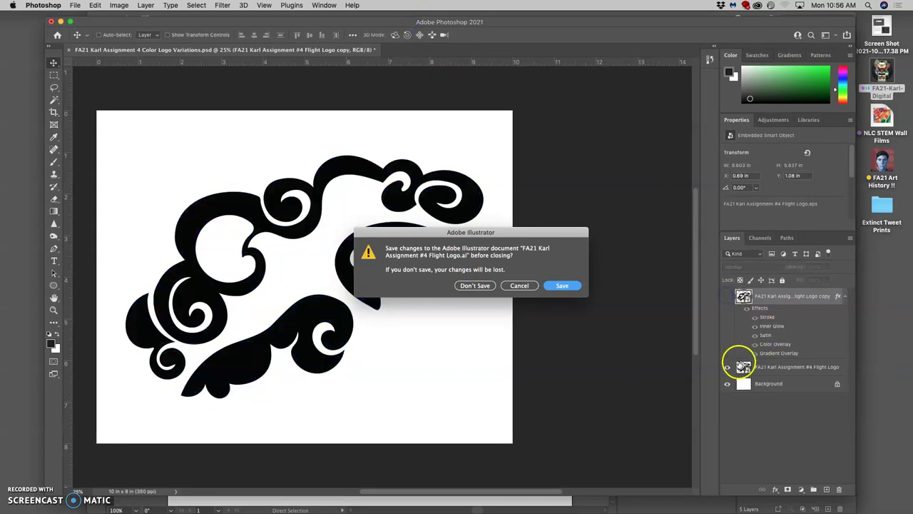
{"action": "left_click", "coordinate": [726, 367]}
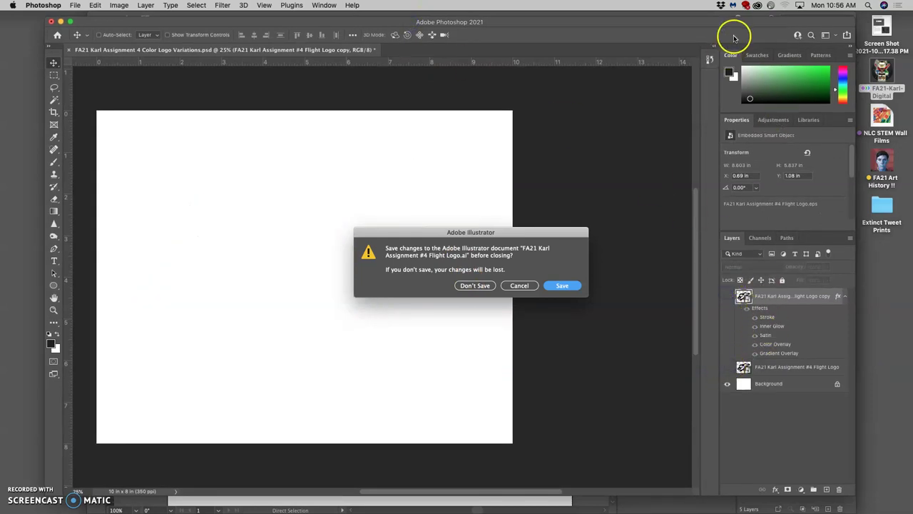
{"action": "key", "text": "Return"}
{"action": "left_click_drag", "start_coordinate": [734, 24], "coordinate": [702, 142]}
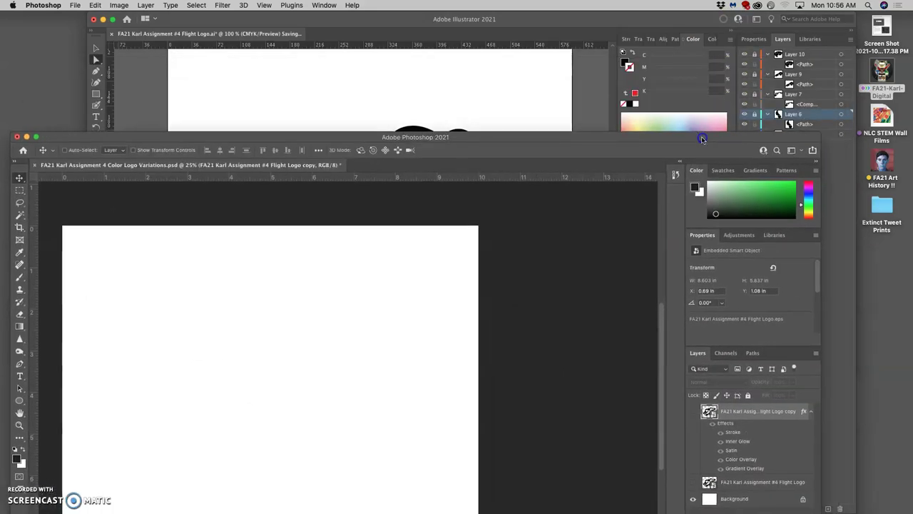
Open the Flight Logo EPS from Finder with Adobe Photoshop 2021, then cancel the Rasterize EPS Format prompt.
{"action": "left_click", "coordinate": [103, 20]}
{"action": "left_click", "coordinate": [854, 99]}
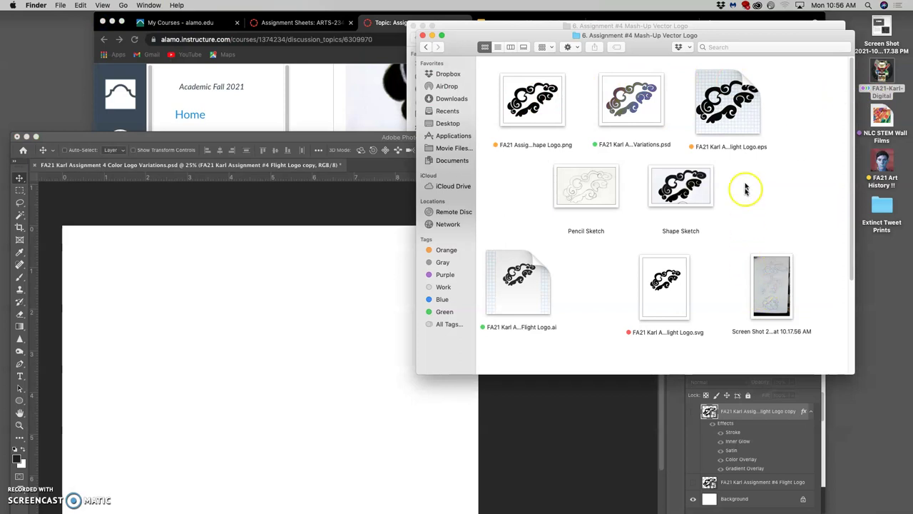
{"action": "left_click", "coordinate": [732, 116]}
{"action": "right_click", "coordinate": [732, 116]}
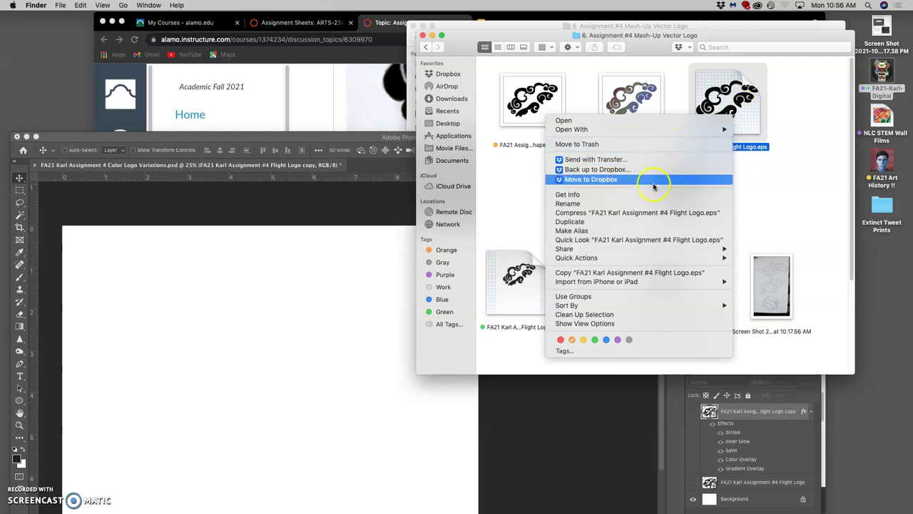
{"action": "mouse_move", "coordinate": [644, 132]}
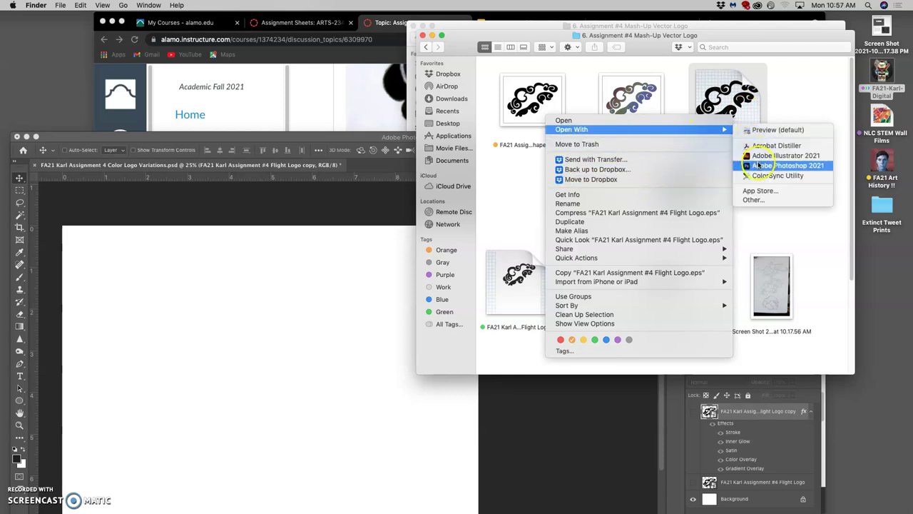
{"action": "left_click", "coordinate": [767, 157]}
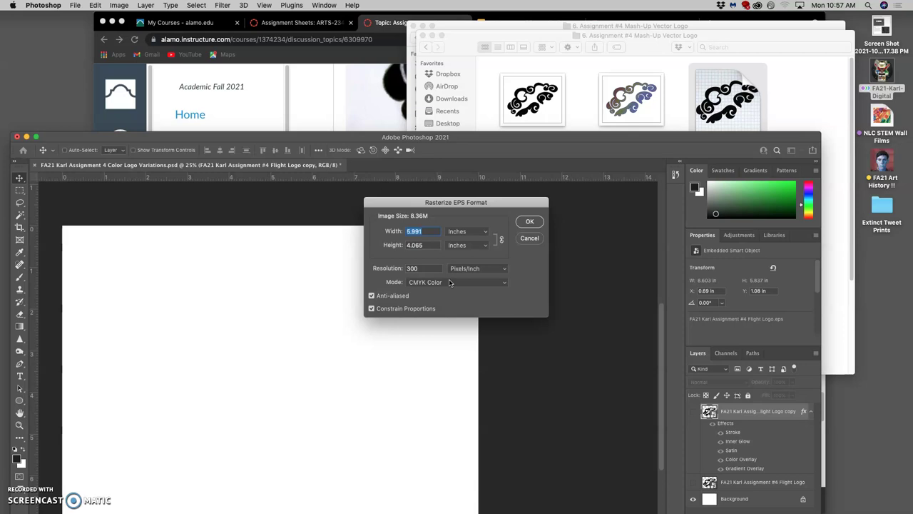
{"action": "left_click", "coordinate": [458, 279]}
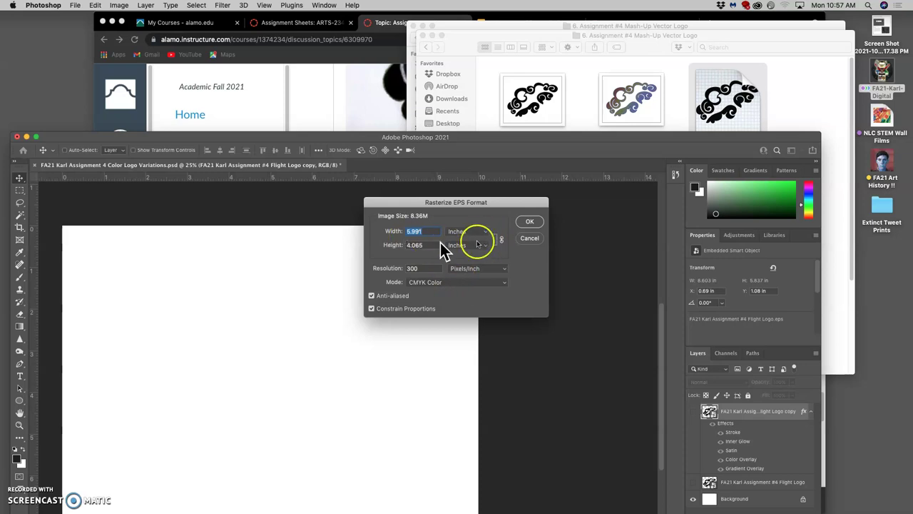
{"action": "left_click", "coordinate": [528, 239]}
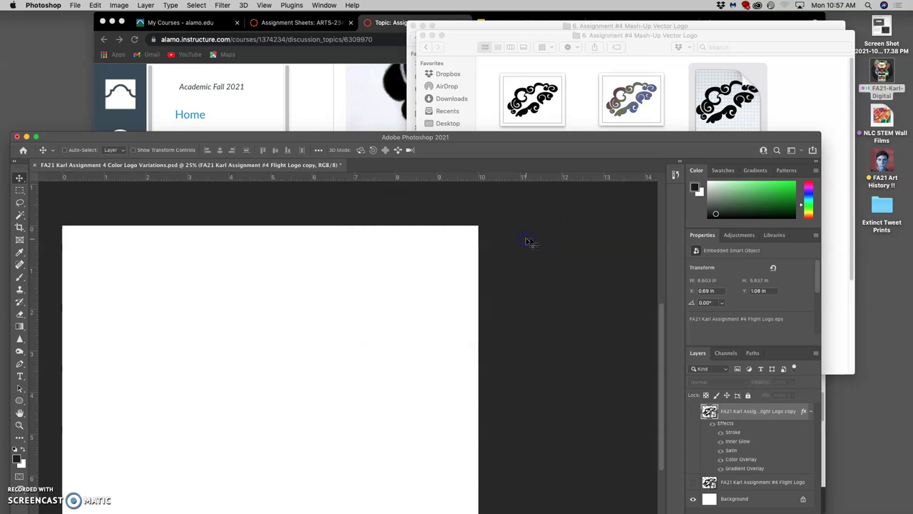
Create an Untitled-1 document at 10 × 8 inches, 350 pixels/inch, RGB, white background.
{"action": "left_click_drag", "start_coordinate": [363, 141], "coordinate": [364, 141]}
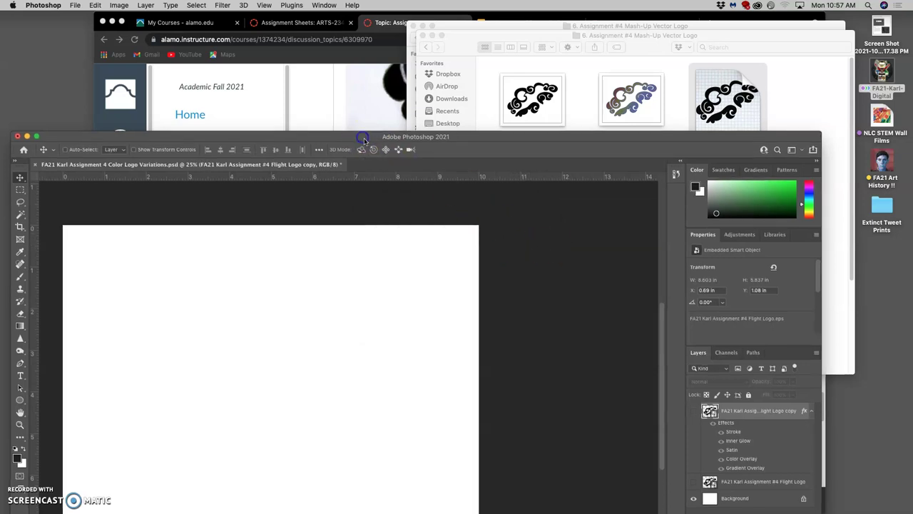
{"action": "left_click", "coordinate": [74, 6]}
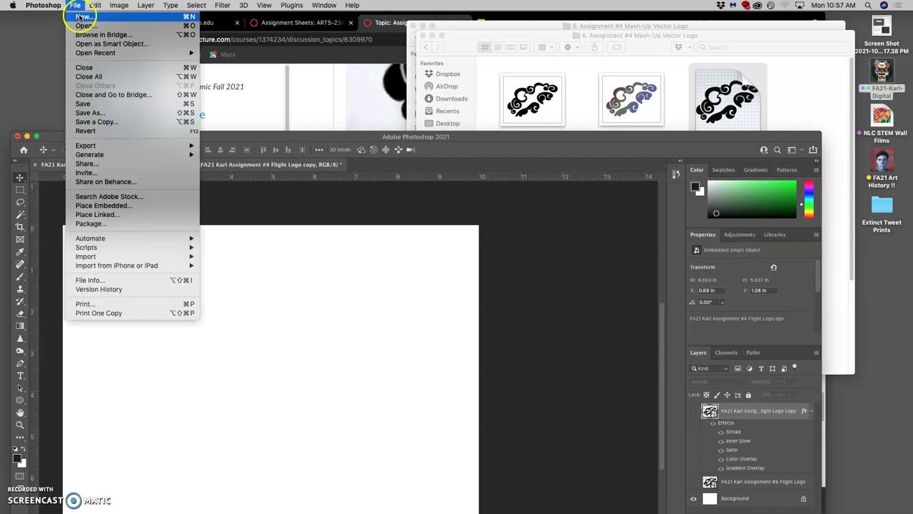
{"action": "left_click", "coordinate": [81, 18]}
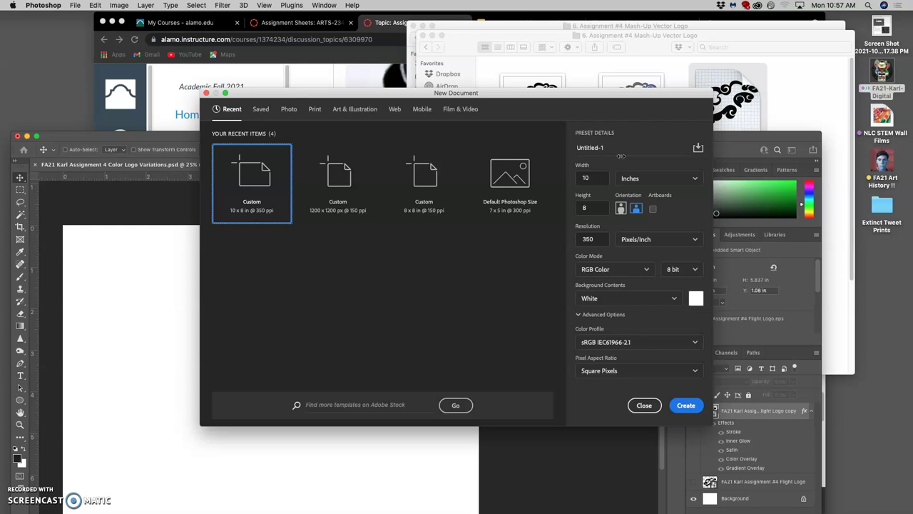
{"action": "double_click", "coordinate": [600, 239]}
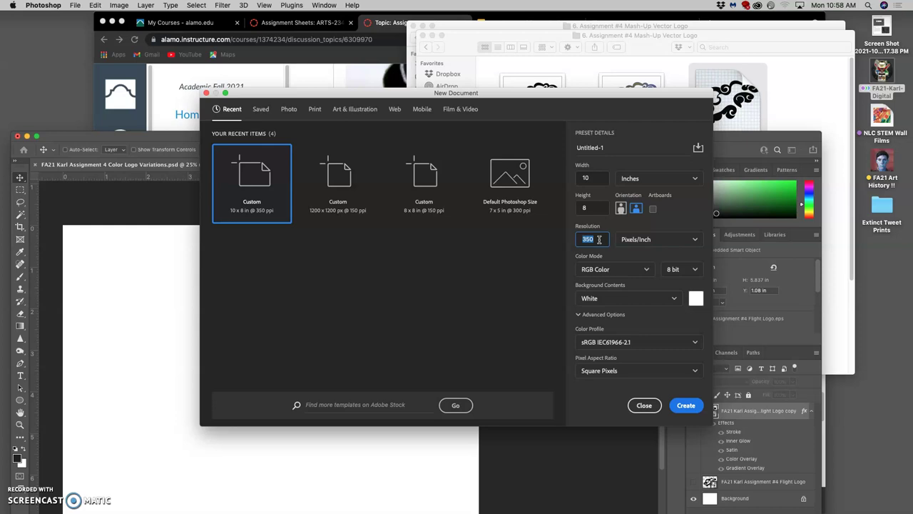
{"action": "left_click_drag", "start_coordinate": [599, 239], "coordinate": [575, 234]}
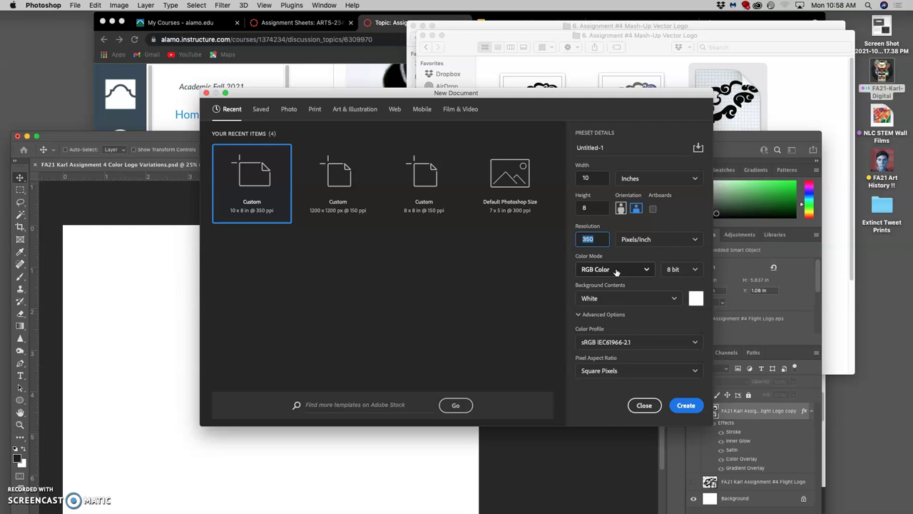
{"action": "left_click", "coordinate": [688, 406]}
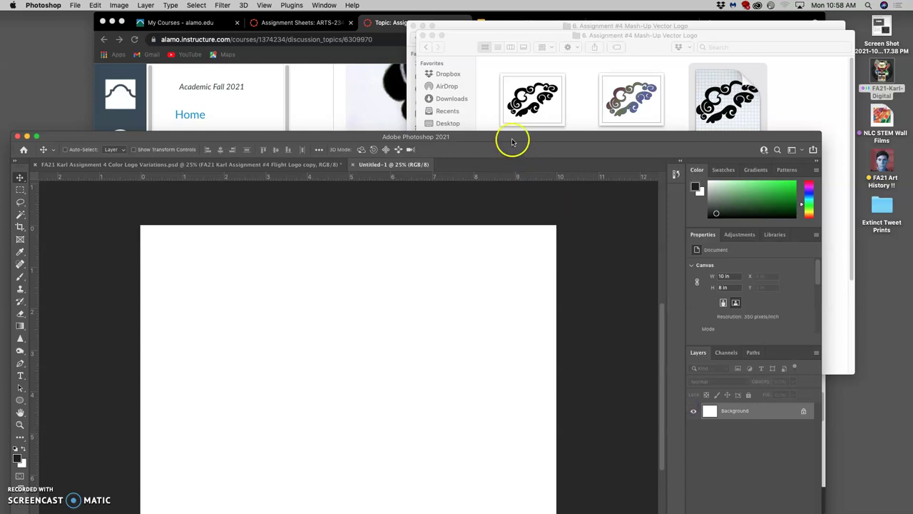
{"action": "left_click_drag", "start_coordinate": [512, 142], "coordinate": [527, 54]}
{"action": "left_click", "coordinate": [119, 5]}
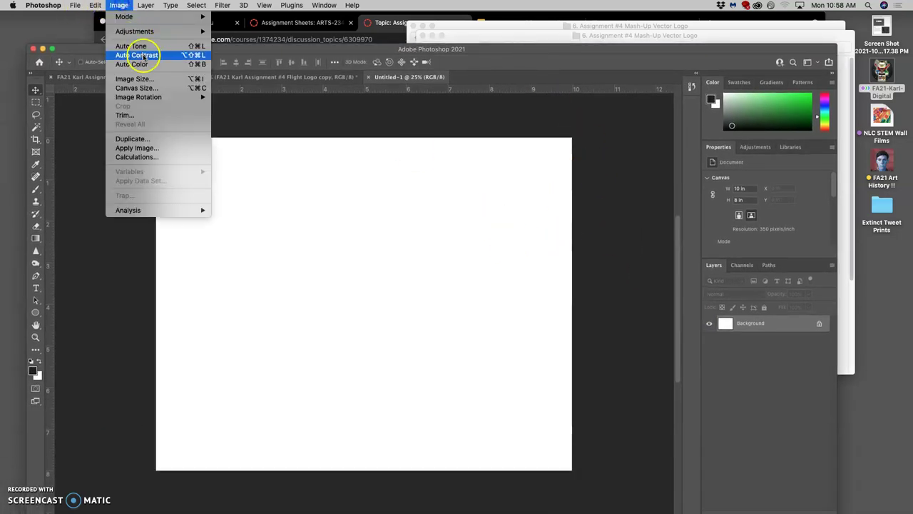
{"action": "left_click", "coordinate": [146, 78]}
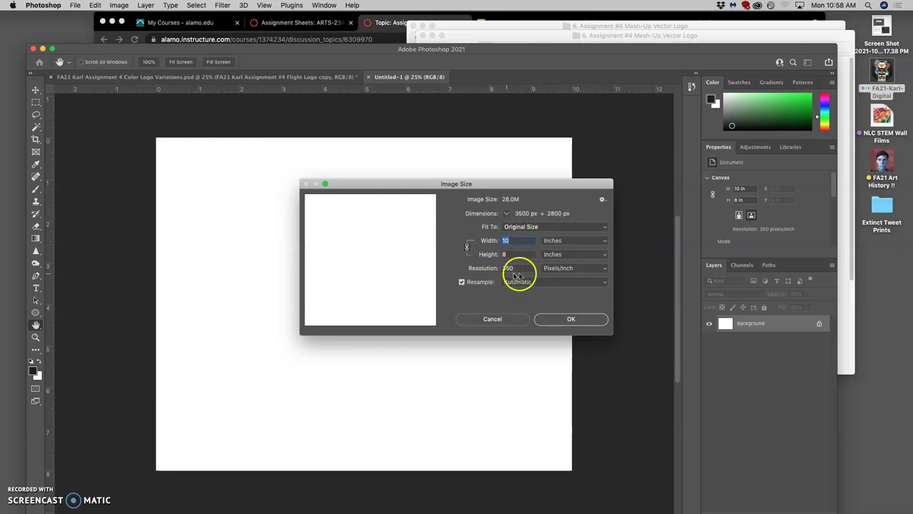
{"action": "left_click", "coordinate": [494, 319]}
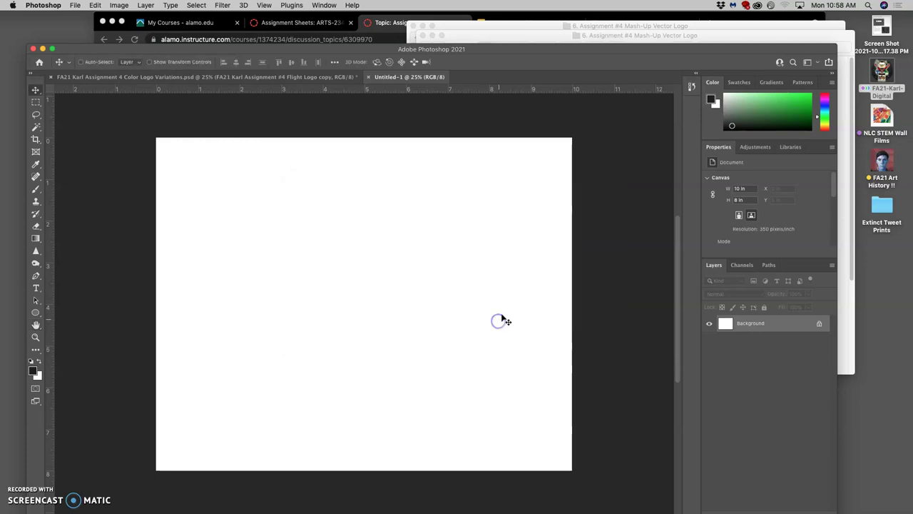
Drag the Flight Logo .eps from the Finder folder onto the Untitled-1 canvas.
{"action": "left_click", "coordinate": [765, 34]}
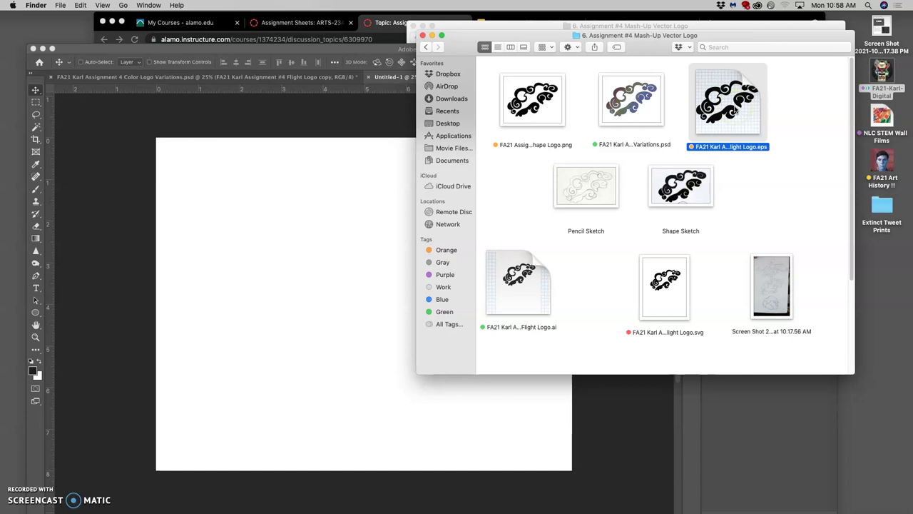
{"action": "left_click_drag", "start_coordinate": [735, 110], "coordinate": [766, 151]}
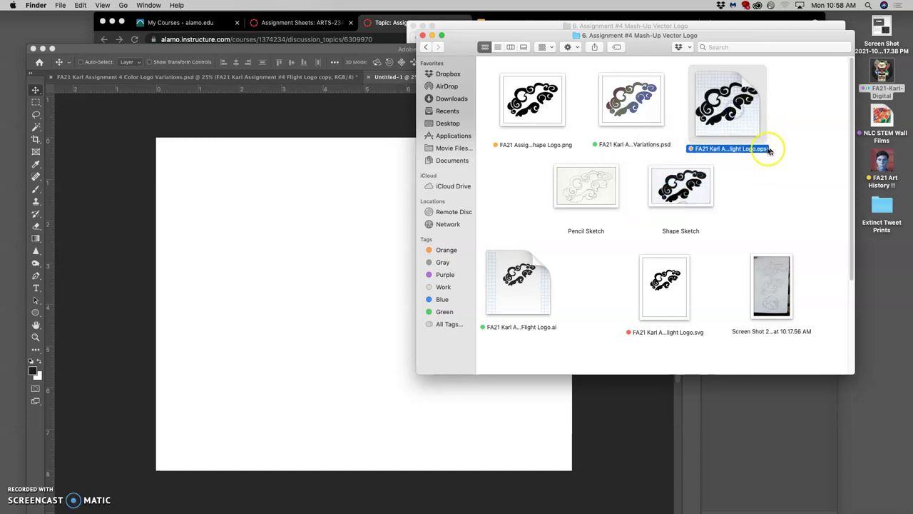
{"action": "mouse_move", "coordinate": [735, 107]}
{"action": "left_mouse_down"}
{"action": "mouse_move", "coordinate": [615, 187]}
{"action": "mouse_move", "coordinate": [369, 281]}
{"action": "left_mouse_up"}
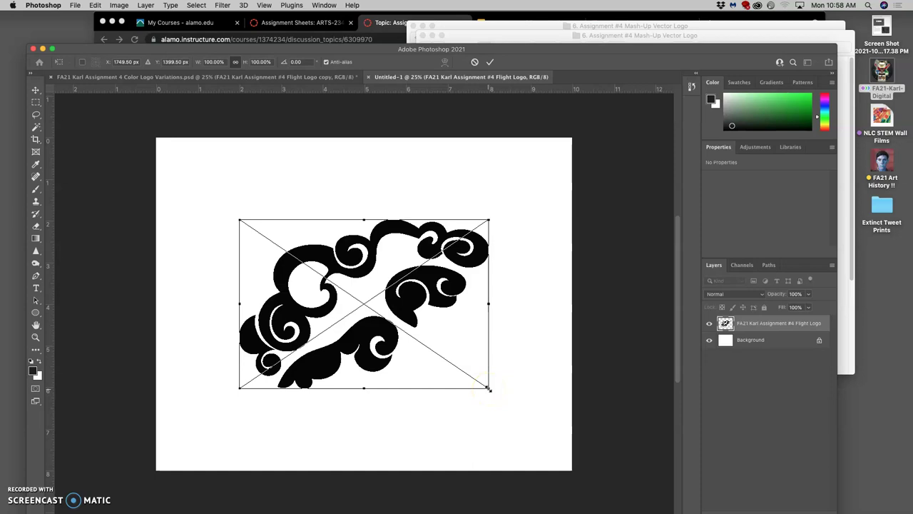
Scale the placed Flight Logo up to about 154% using the corner handle.
{"action": "left_click_drag", "start_coordinate": [488, 389], "coordinate": [547, 449]}
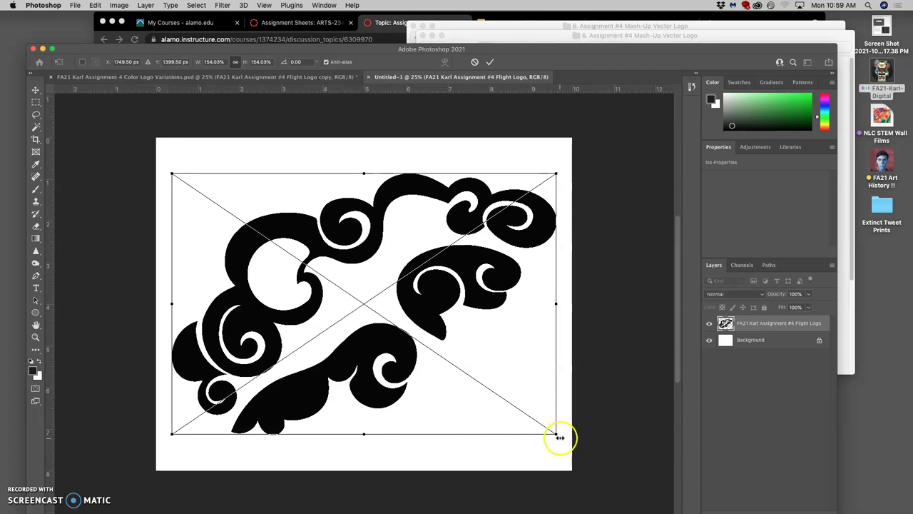
Commit the logo's scale, then try erasing and painting on it while keeping it a smart object.
{"action": "key", "text": "Return"}
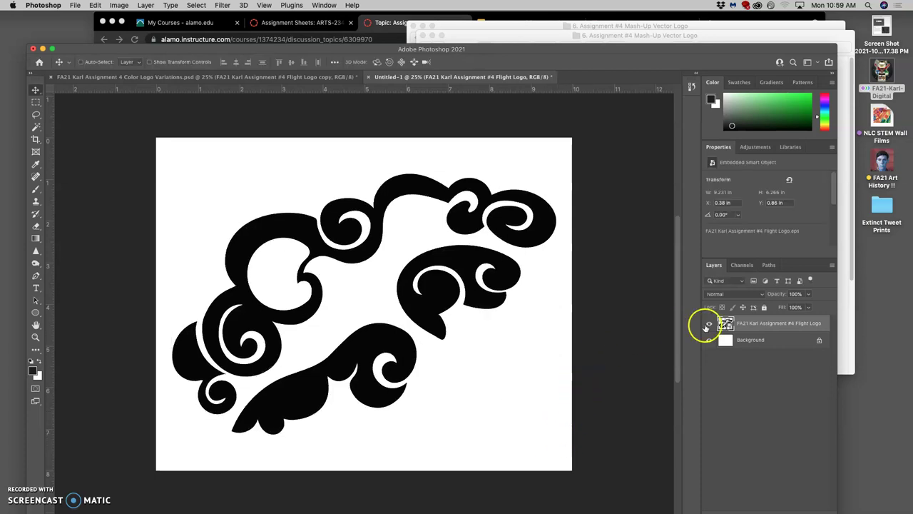
{"action": "left_click", "coordinate": [36, 225]}
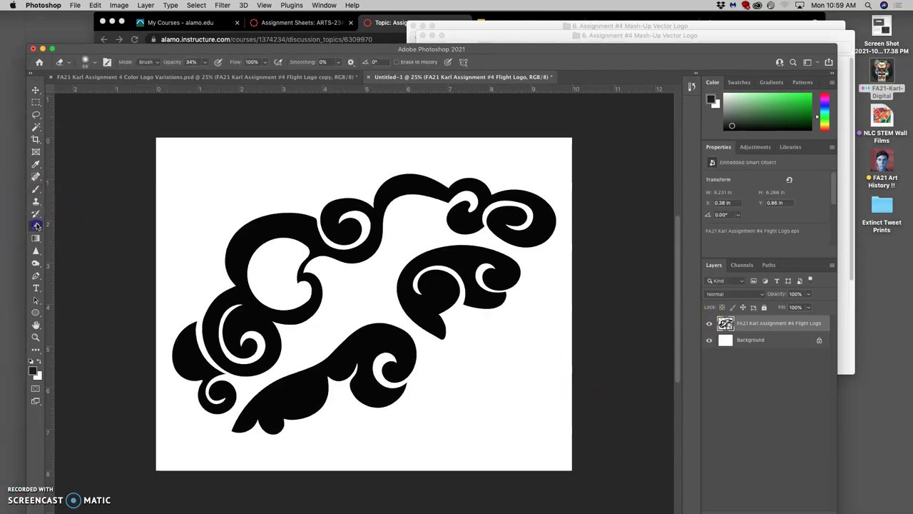
{"action": "left_click", "coordinate": [417, 242]}
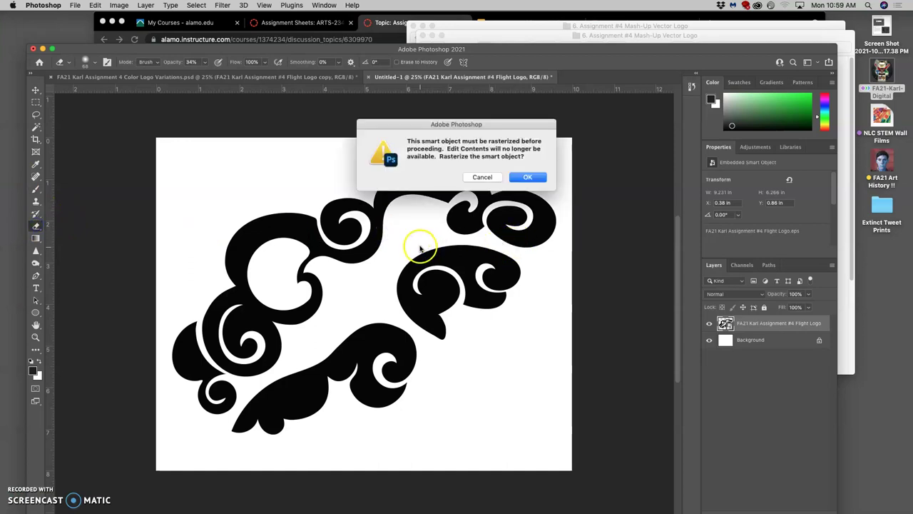
{"action": "left_click", "coordinate": [482, 177]}
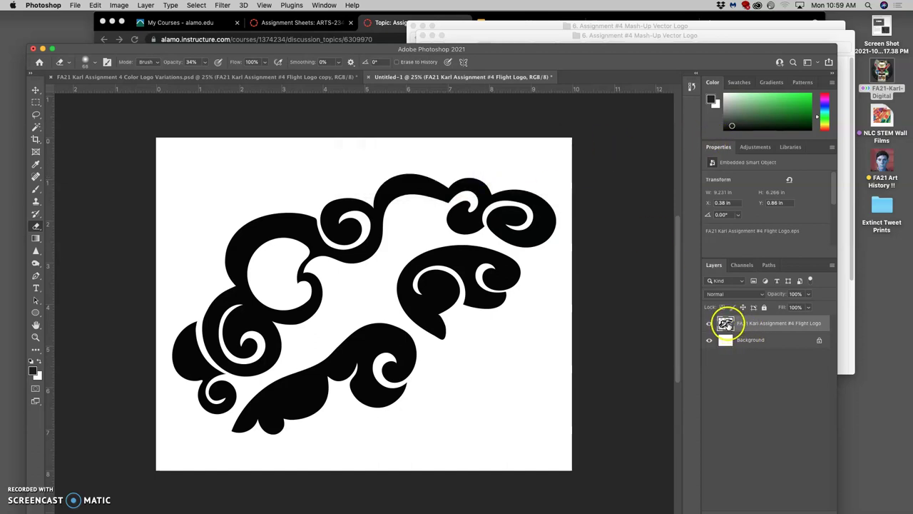
{"action": "left_click", "coordinate": [35, 190]}
{"action": "left_click", "coordinate": [278, 242]}
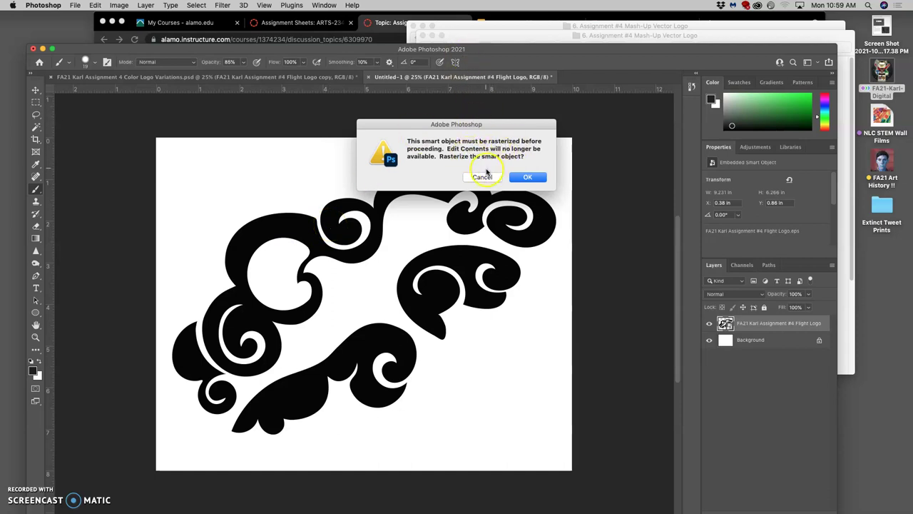
{"action": "left_click", "coordinate": [482, 176]}
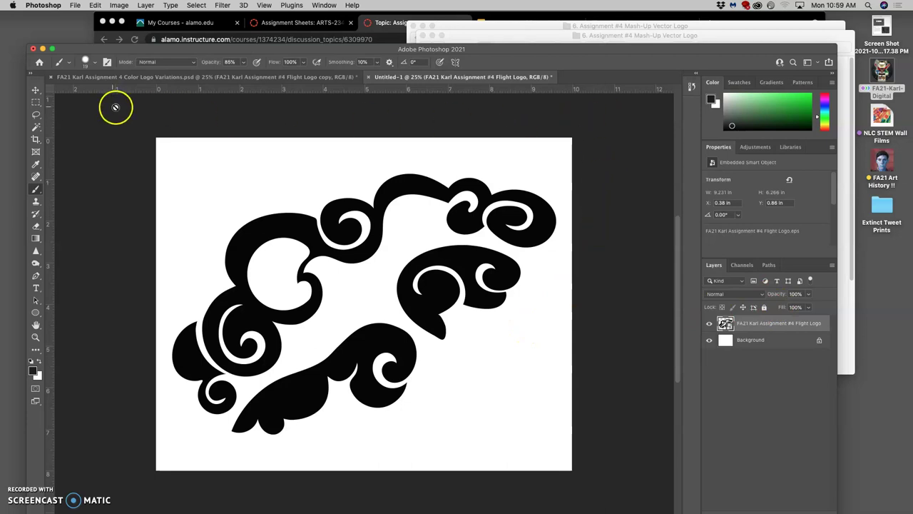
Zoom the view and open the Layer Style dialog for the Flight Logo layer.
{"action": "key", "text": "super+minus"}
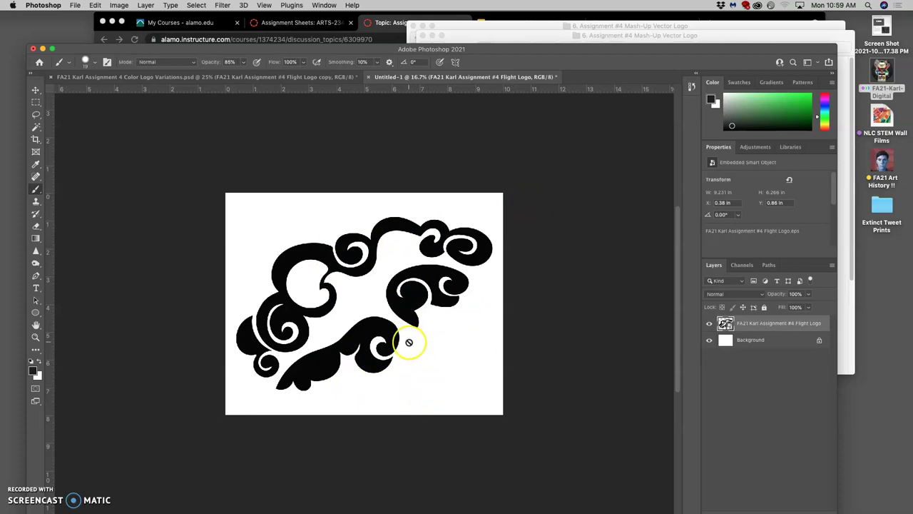
{"action": "key", "text": "super+plus"}
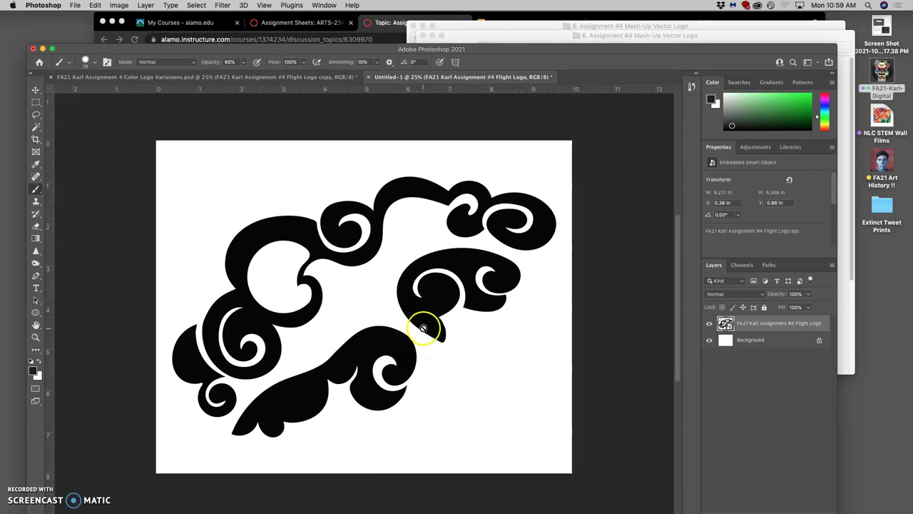
{"action": "double_click", "coordinate": [827, 327]}
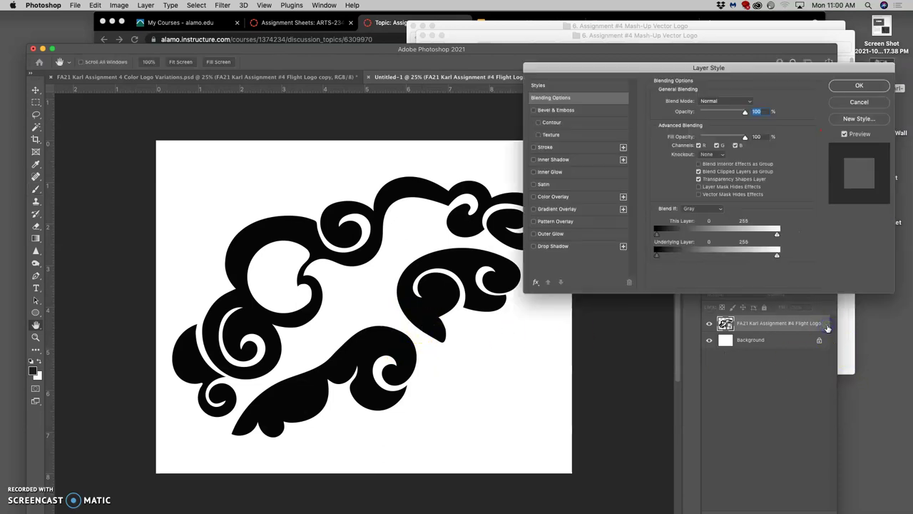
Add a Drop Shadow at 18% opacity and about 21 px size to the logo.
{"action": "left_click", "coordinate": [535, 247]}
{"action": "left_click", "coordinate": [575, 247]}
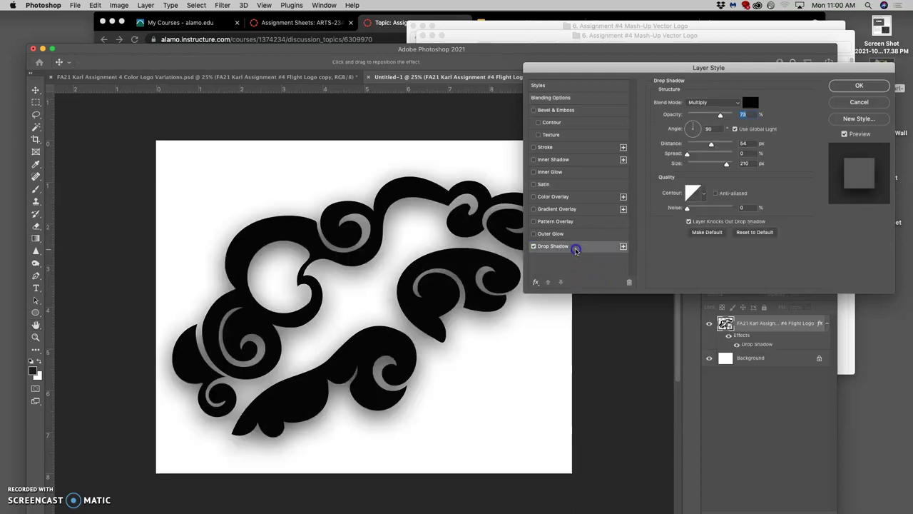
{"action": "left_click_drag", "start_coordinate": [720, 115], "coordinate": [706, 117]}
{"action": "left_click_drag", "start_coordinate": [726, 163], "coordinate": [688, 164]}
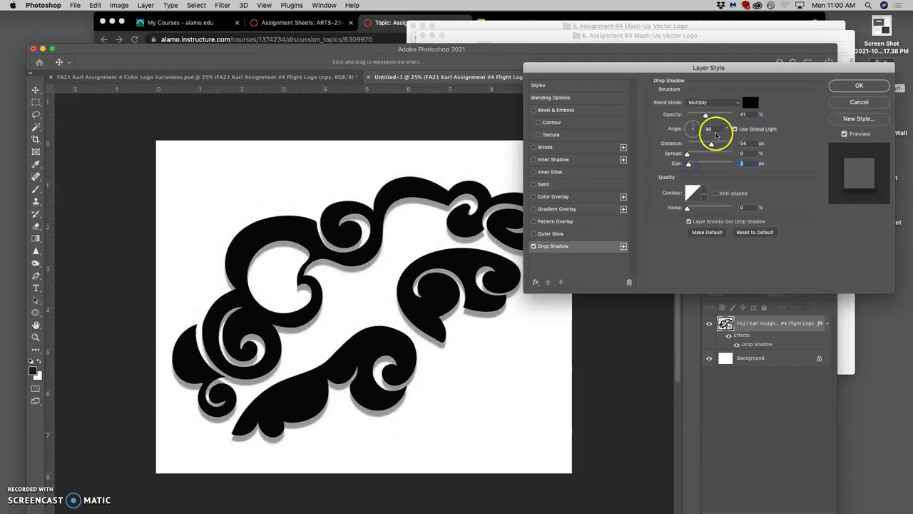
{"action": "left_click_drag", "start_coordinate": [706, 117], "coordinate": [698, 117]}
{"action": "left_click_drag", "start_coordinate": [688, 163], "coordinate": [694, 163]}
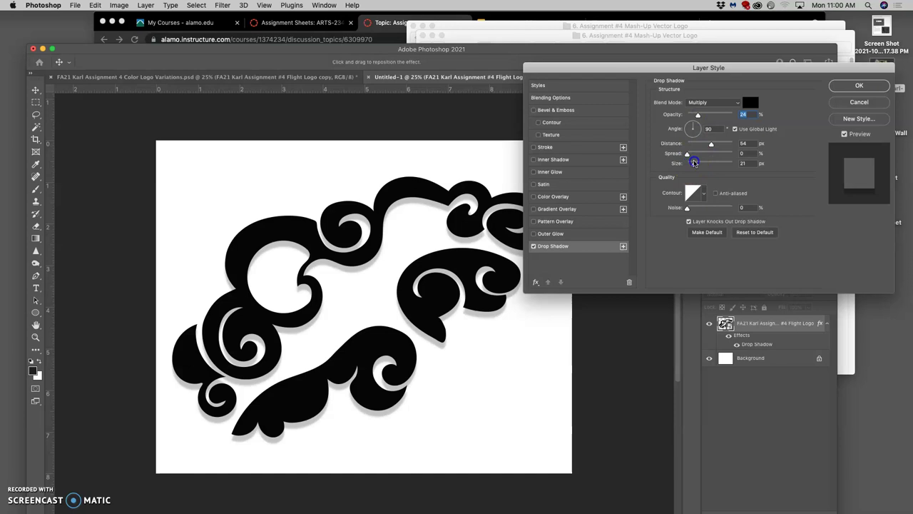
{"action": "left_click_drag", "start_coordinate": [698, 116], "coordinate": [695, 117]}
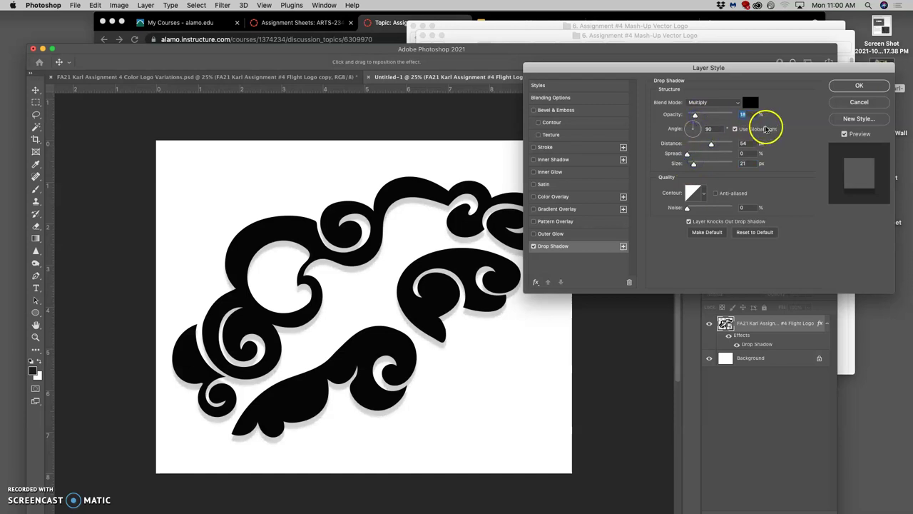
{"action": "left_click", "coordinate": [856, 85]}
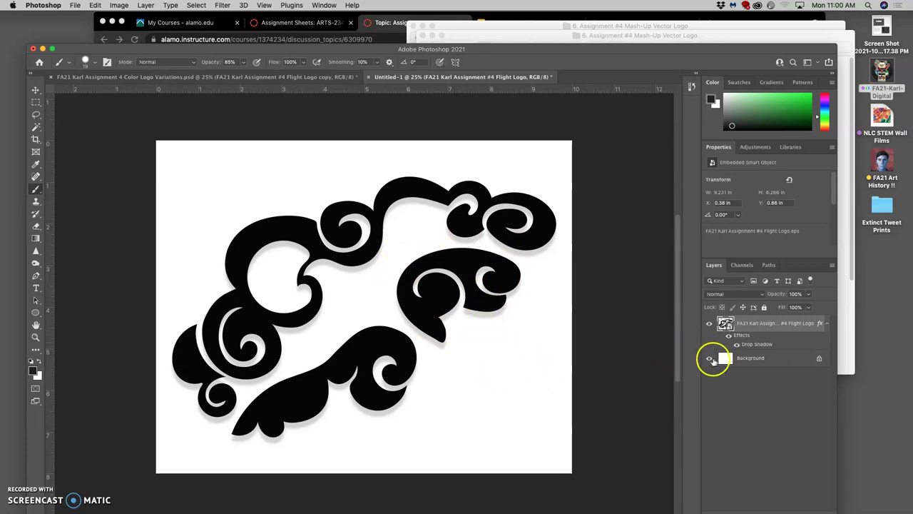
Toggle the white Background layer off and on to check the logo's transparency.
{"action": "left_click", "coordinate": [710, 360]}
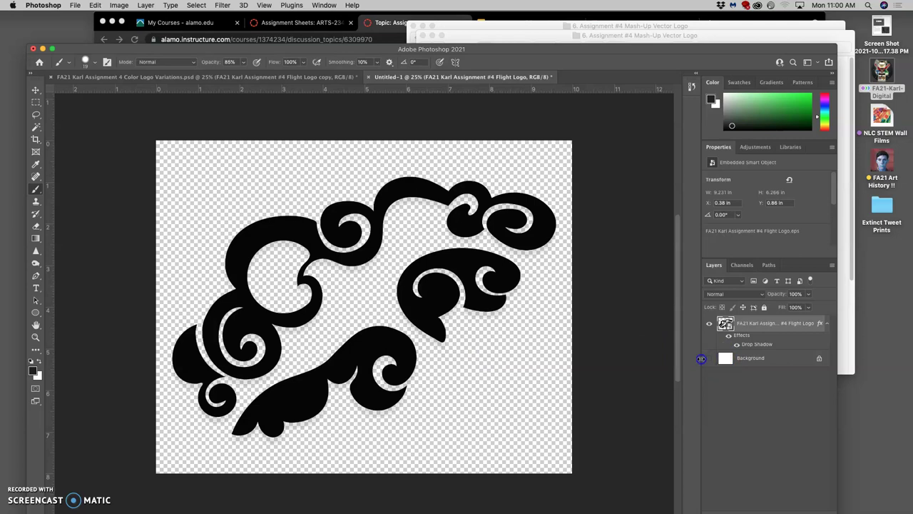
{"action": "left_click", "coordinate": [709, 357]}
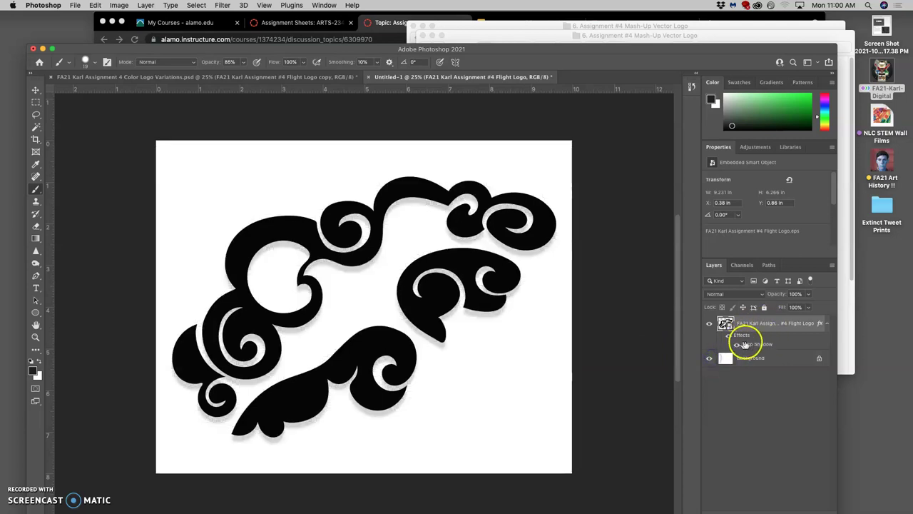
{"action": "left_click", "coordinate": [709, 359]}
{"action": "left_click", "coordinate": [709, 359]}
Add a white 16 px Stroke, positioned Center, to the Flight Logo layer style.
{"action": "double_click", "coordinate": [742, 336]}
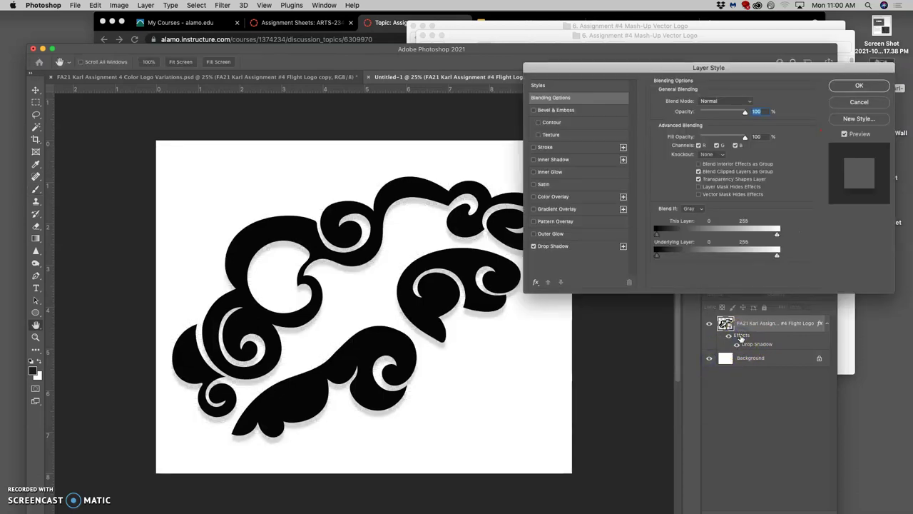
{"action": "left_click", "coordinate": [534, 146]}
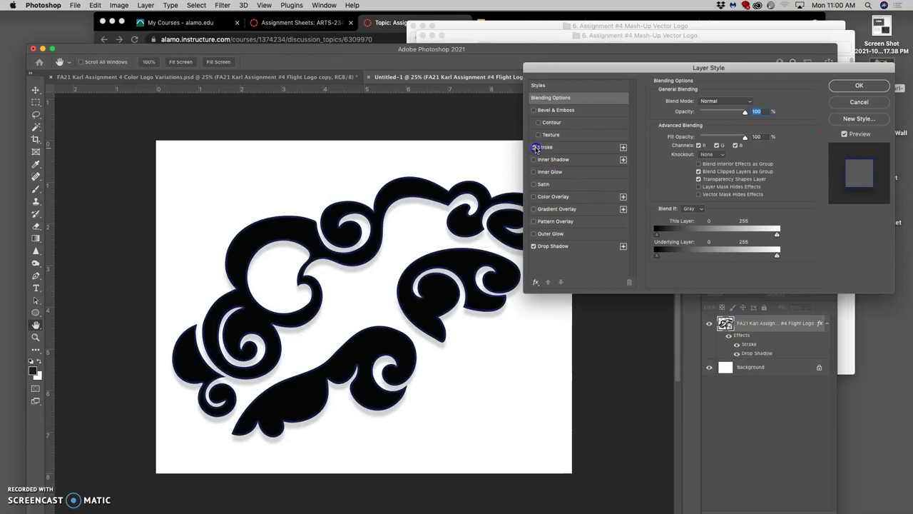
{"action": "left_click", "coordinate": [561, 147]}
{"action": "left_click", "coordinate": [679, 172]}
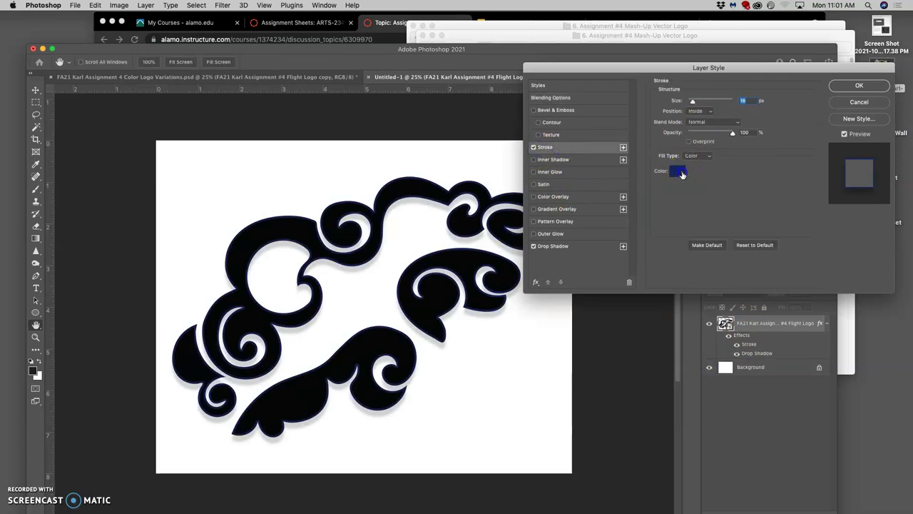
{"action": "mouse_move", "coordinate": [377, 248]}
{"action": "left_mouse_down"}
{"action": "mouse_move", "coordinate": [362, 218]}
{"action": "mouse_move", "coordinate": [331, 194]}
{"action": "left_mouse_up"}
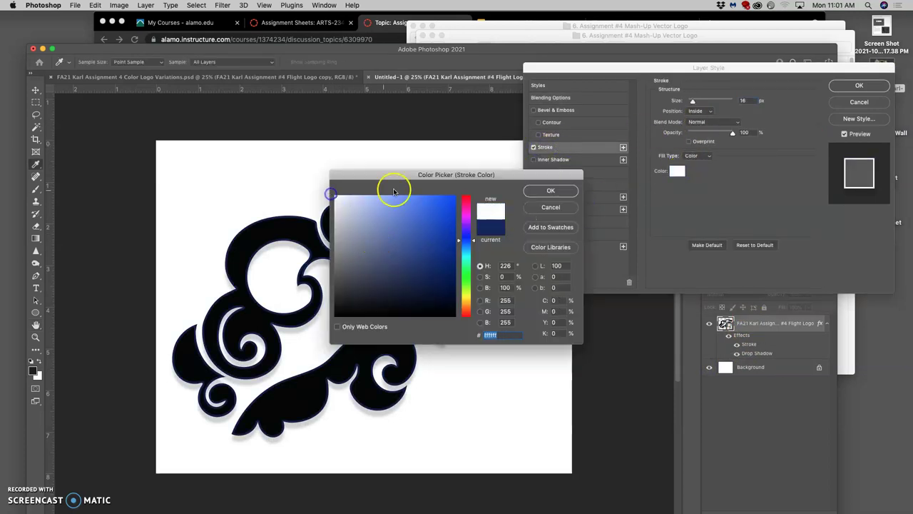
{"action": "left_click", "coordinate": [551, 191]}
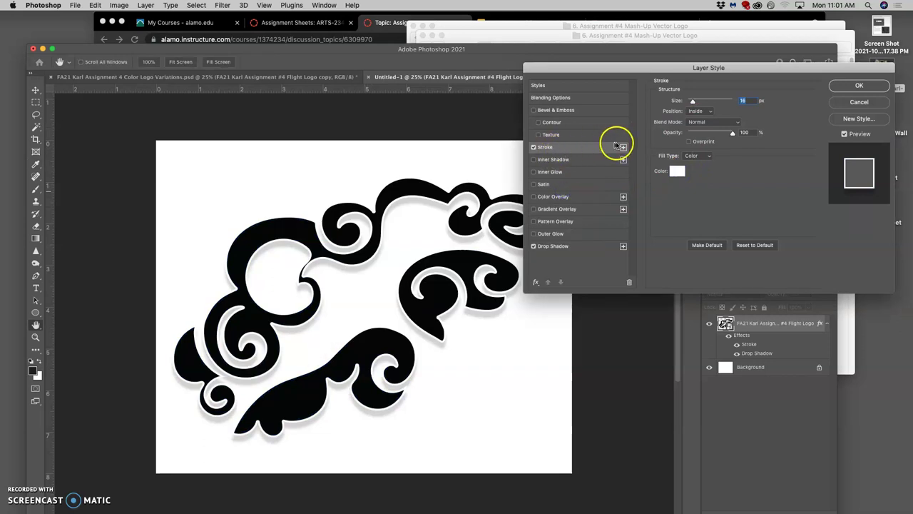
{"action": "left_click", "coordinate": [699, 111]}
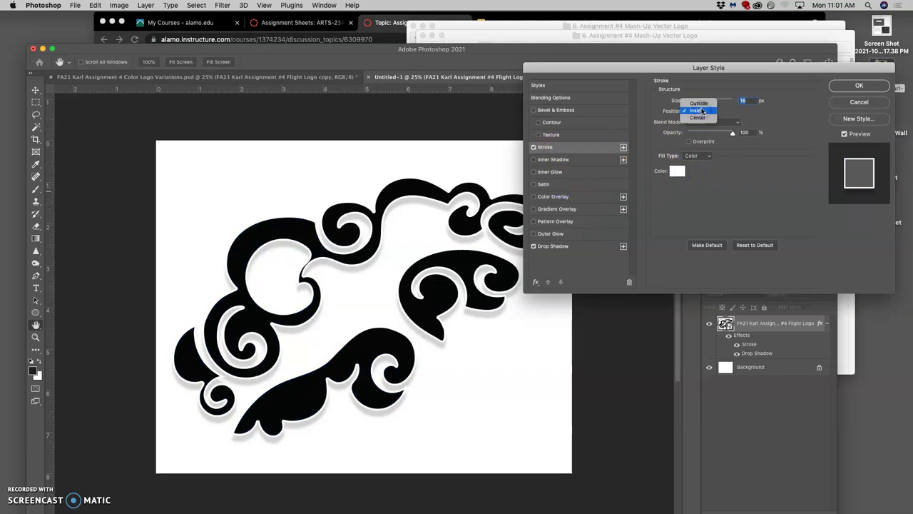
{"action": "left_click", "coordinate": [699, 105]}
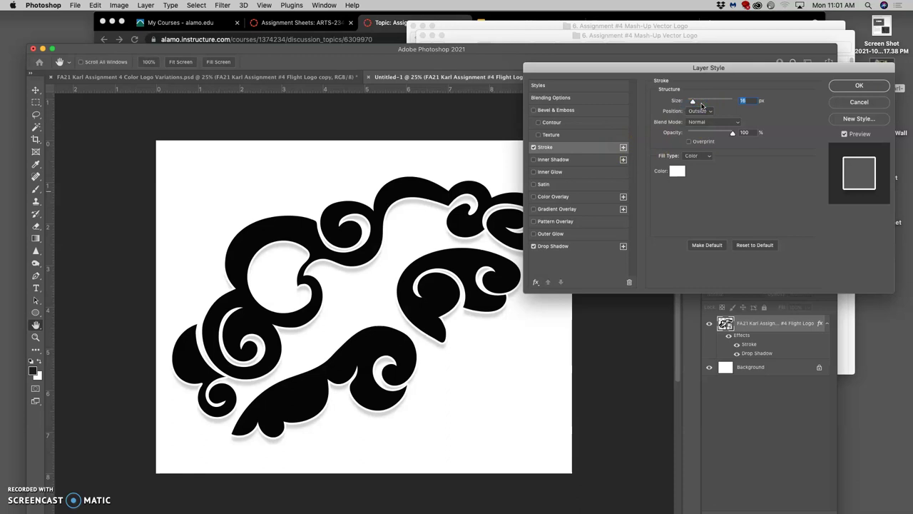
{"action": "left_click", "coordinate": [699, 111]}
{"action": "left_click", "coordinate": [699, 124]}
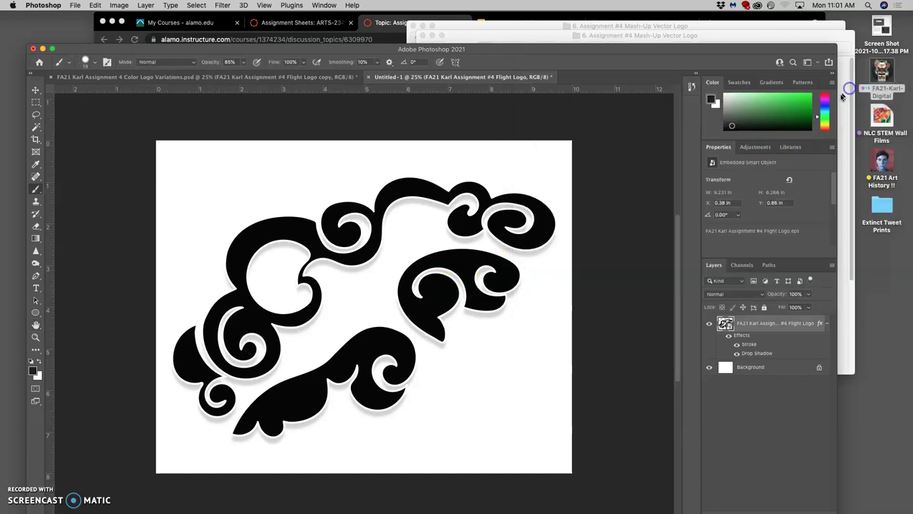
Apply the stroke, duplicate the Background layer and fill the copy with black.
{"action": "left_click", "coordinate": [859, 85]}
{"action": "left_click", "coordinate": [770, 368]}
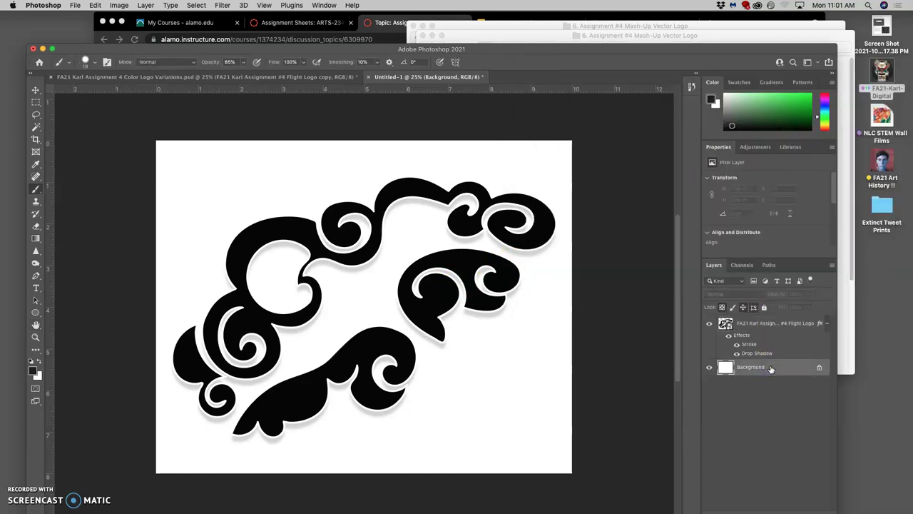
{"action": "left_click_drag", "start_coordinate": [771, 367], "coordinate": [742, 347]}
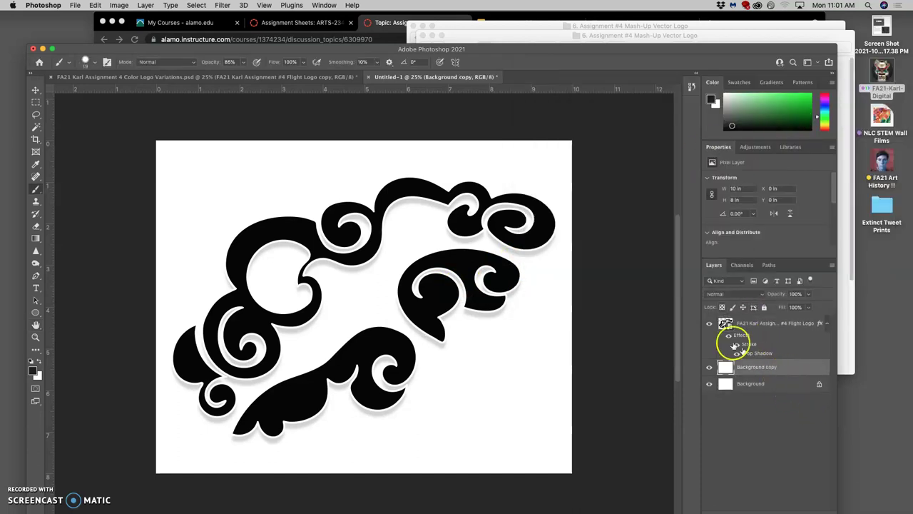
{"action": "left_click", "coordinate": [100, 6]}
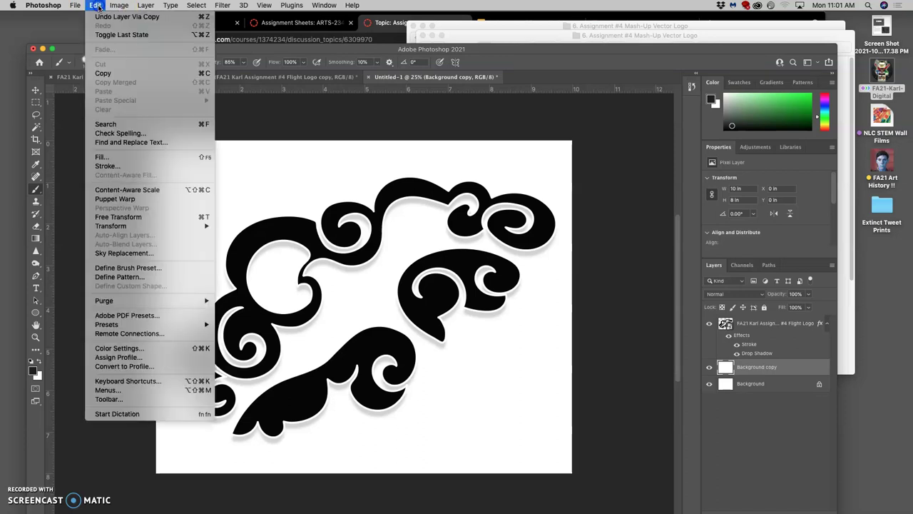
{"action": "left_click", "coordinate": [131, 153]}
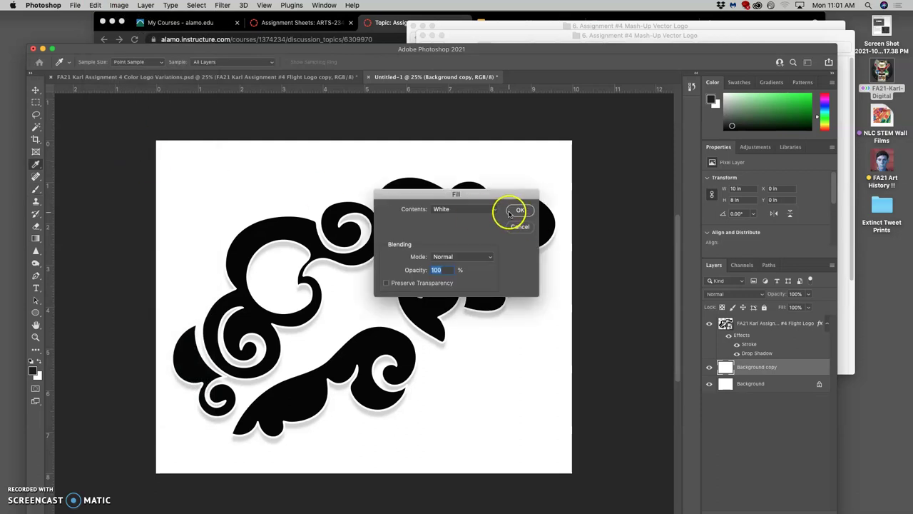
{"action": "left_click", "coordinate": [493, 209]}
{"action": "left_click", "coordinate": [442, 193]}
{"action": "left_click", "coordinate": [519, 210]}
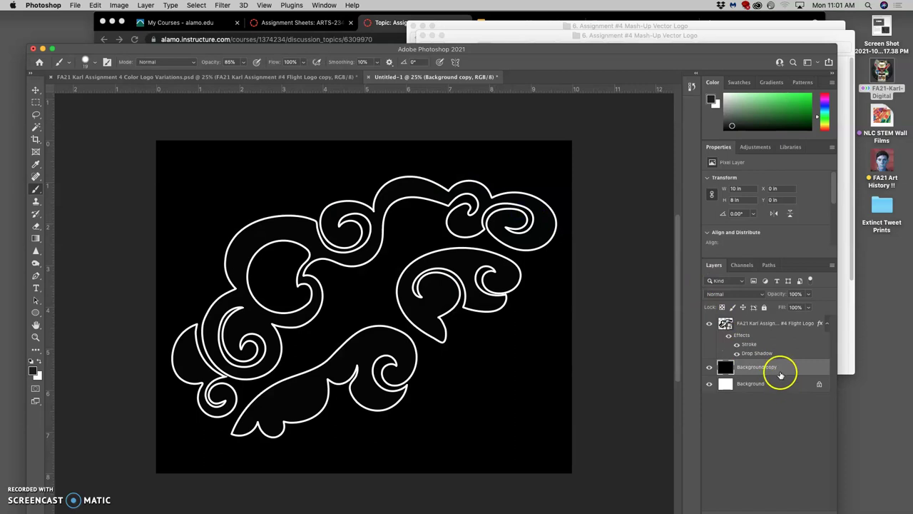
{"action": "key", "text": "b"}
Duplicate the black layer and fill the new copy with 50% Gray.
{"action": "key", "text": "super+j"}
{"action": "left_click", "coordinate": [95, 5]}
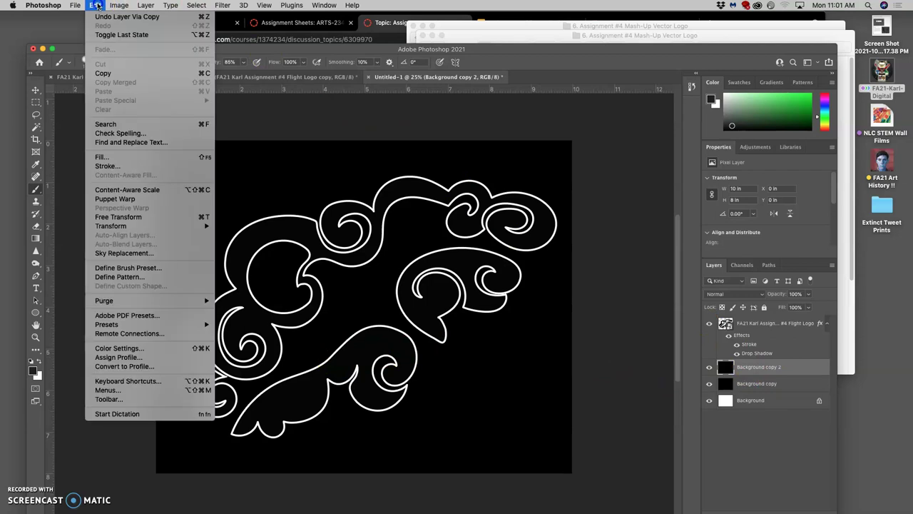
{"action": "left_click", "coordinate": [107, 156]}
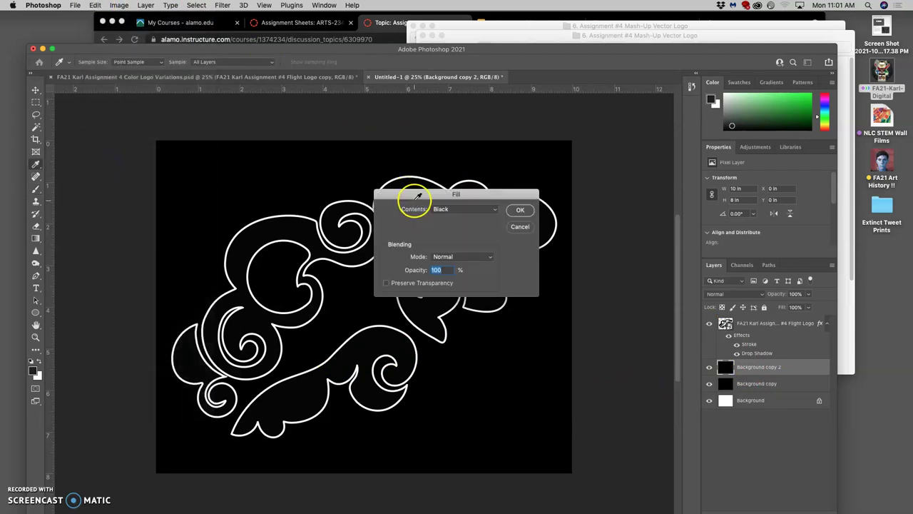
{"action": "left_click", "coordinate": [456, 209]}
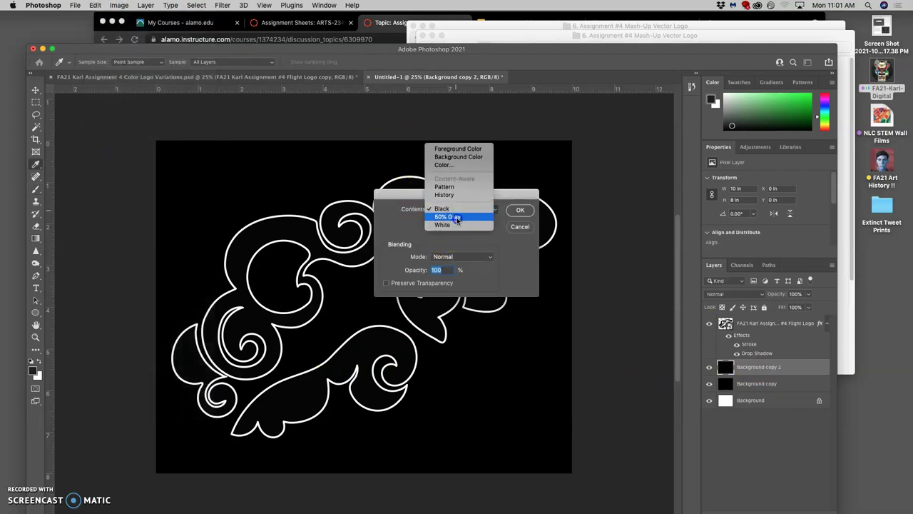
{"action": "left_click", "coordinate": [456, 217]}
{"action": "left_click", "coordinate": [520, 210]}
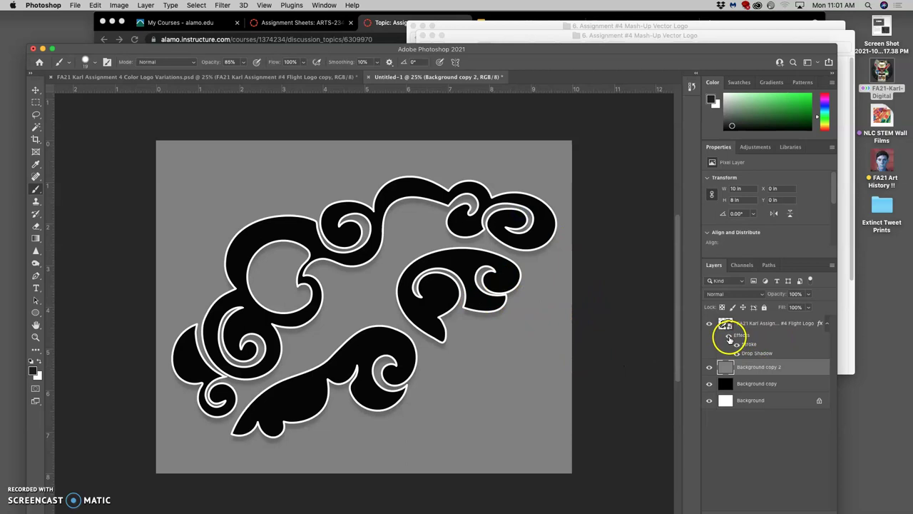
Toggle the logo's stroke and drop shadow effects on and off to compare them over gray.
{"action": "left_click", "coordinate": [728, 336]}
{"action": "left_click", "coordinate": [728, 336]}
{"action": "left_click", "coordinate": [728, 336]}
{"action": "left_click", "coordinate": [729, 336]}
{"action": "left_click", "coordinate": [728, 337]}
{"action": "left_click", "coordinate": [729, 336]}
{"action": "left_click", "coordinate": [737, 344]}
{"action": "left_click", "coordinate": [737, 344]}
{"action": "left_click", "coordinate": [737, 354]}
{"action": "left_click", "coordinate": [737, 354]}
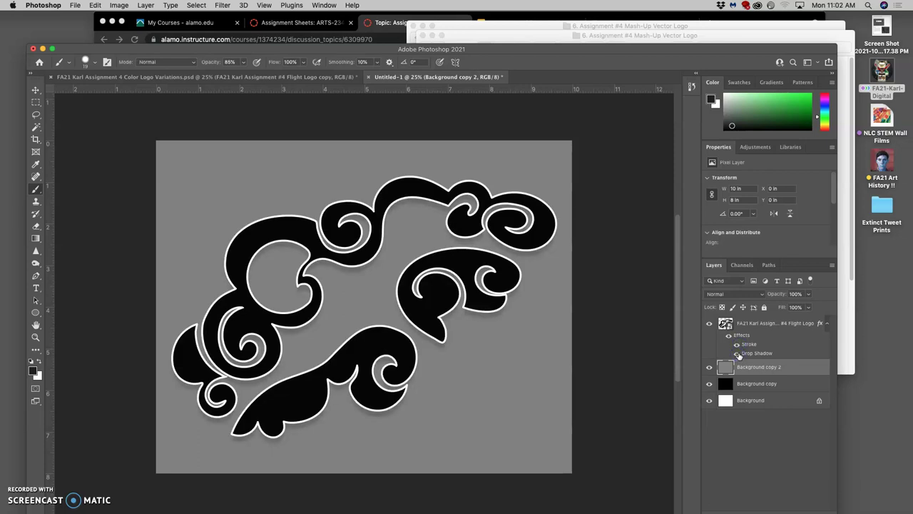
{"action": "left_click", "coordinate": [738, 346]}
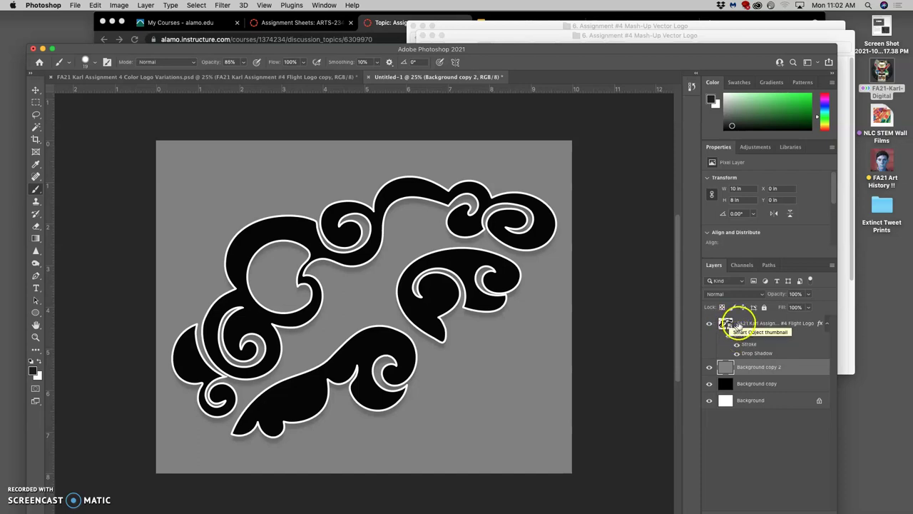
Hide Background, Background copy and Background copy 2 so the logo sits on transparency.
{"action": "left_click", "coordinate": [714, 373]}
{"action": "left_click_drag", "start_coordinate": [711, 369], "coordinate": [712, 398]}
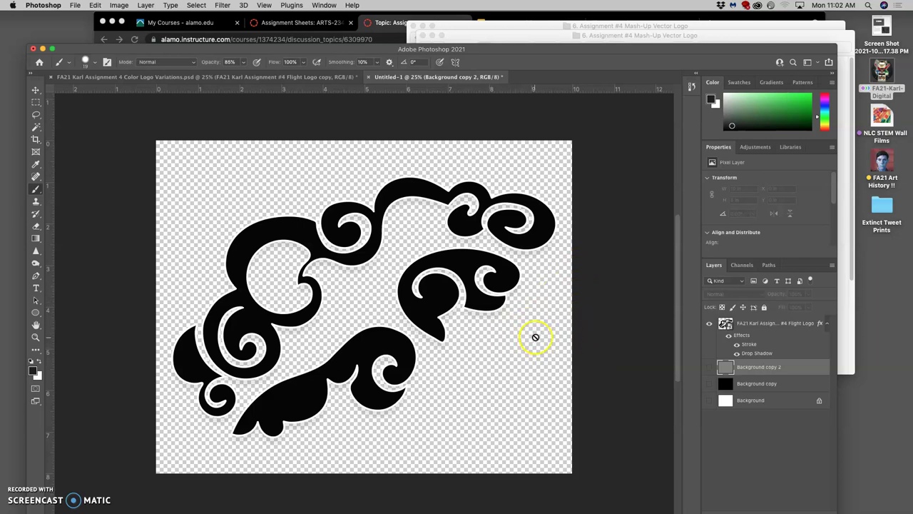
{"action": "scroll", "coordinate": [535, 337], "scroll_direction": "down", "scroll_amount": 1}
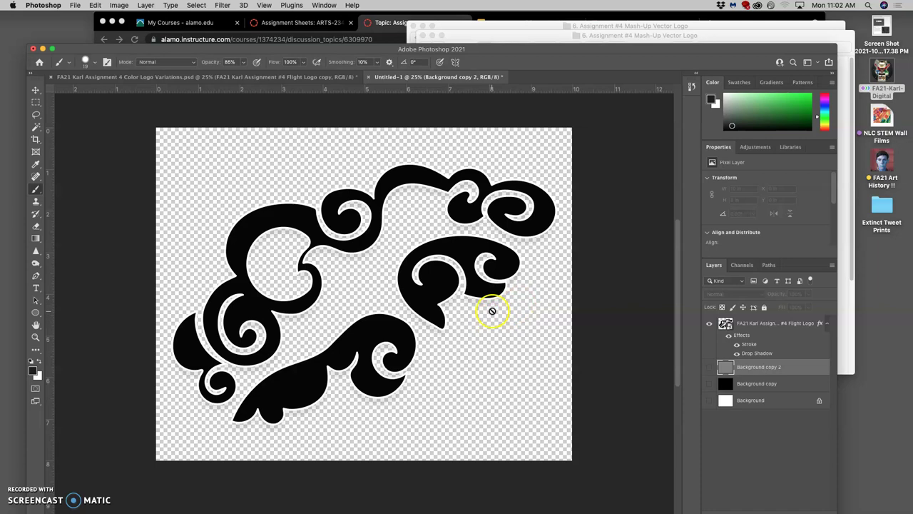
Bring up Save As for Untitled-1.psd in Photoshop format.
{"action": "left_click", "coordinate": [75, 5]}
{"action": "left_click", "coordinate": [99, 116]}
{"action": "left_click", "coordinate": [312, 129]}
Open Save As for Untitled-1.psd in Photoshop format, targeting the Assignment #4 Mash-Up folder.
{"action": "key", "text": "super+s"}
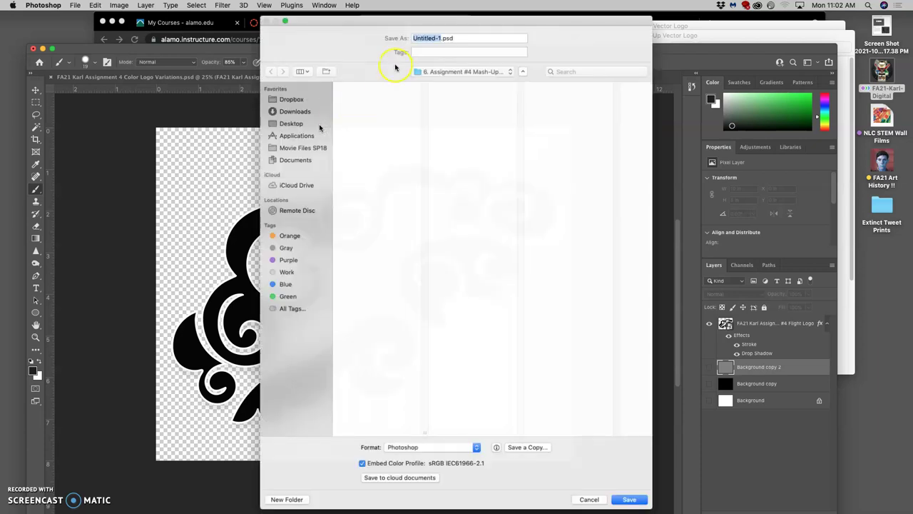